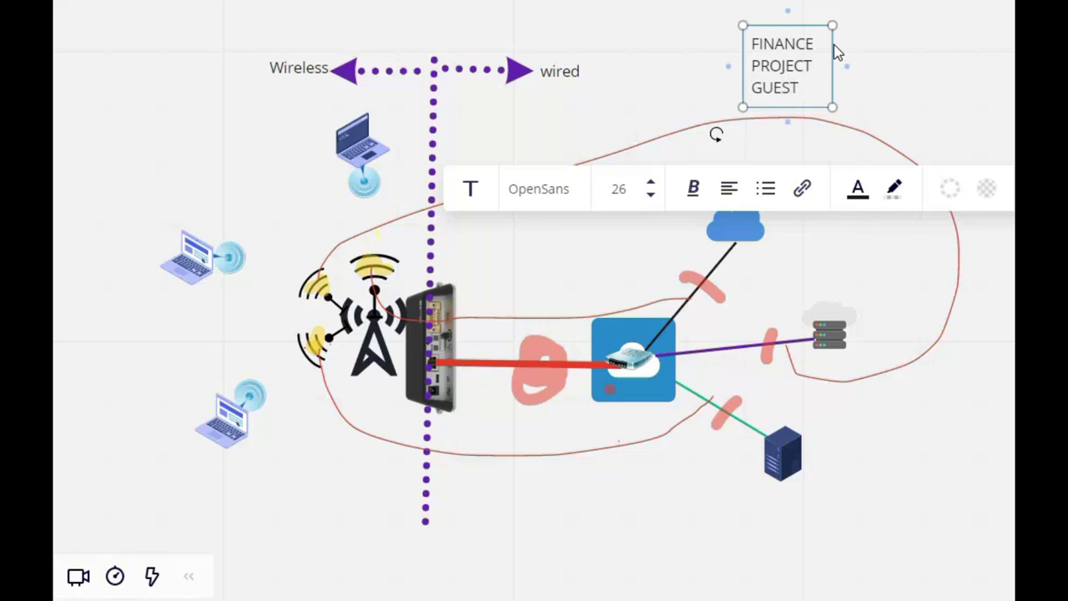
Copy the text of the existing FINANCE / PROJECT / GUEST label
left_click(799, 90)
left_click_drag(762, 55, 746, 23)
key("ctrl+c")
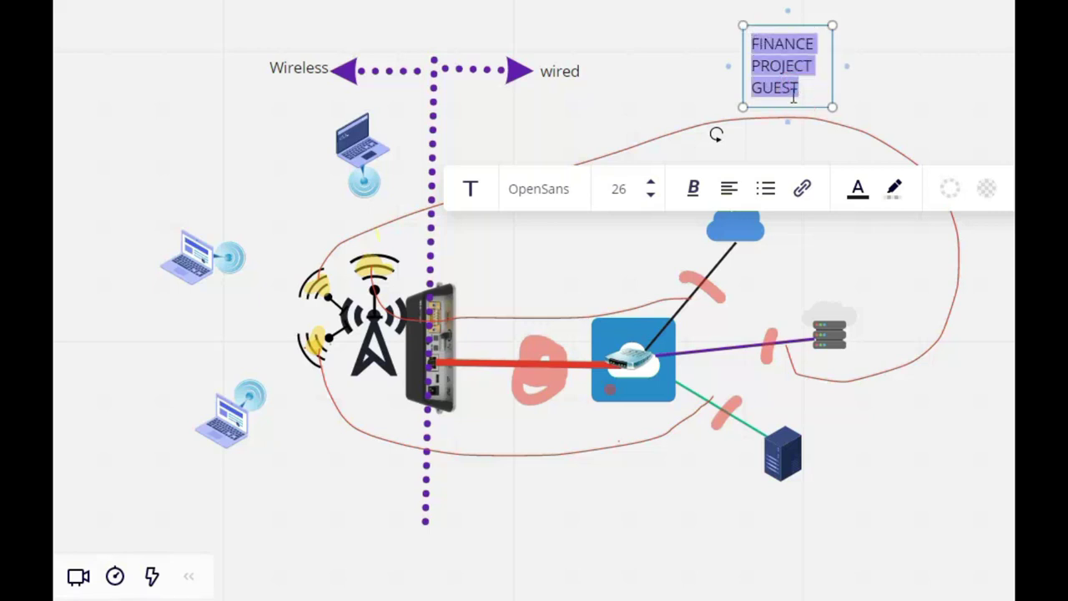
left_click(919, 132)
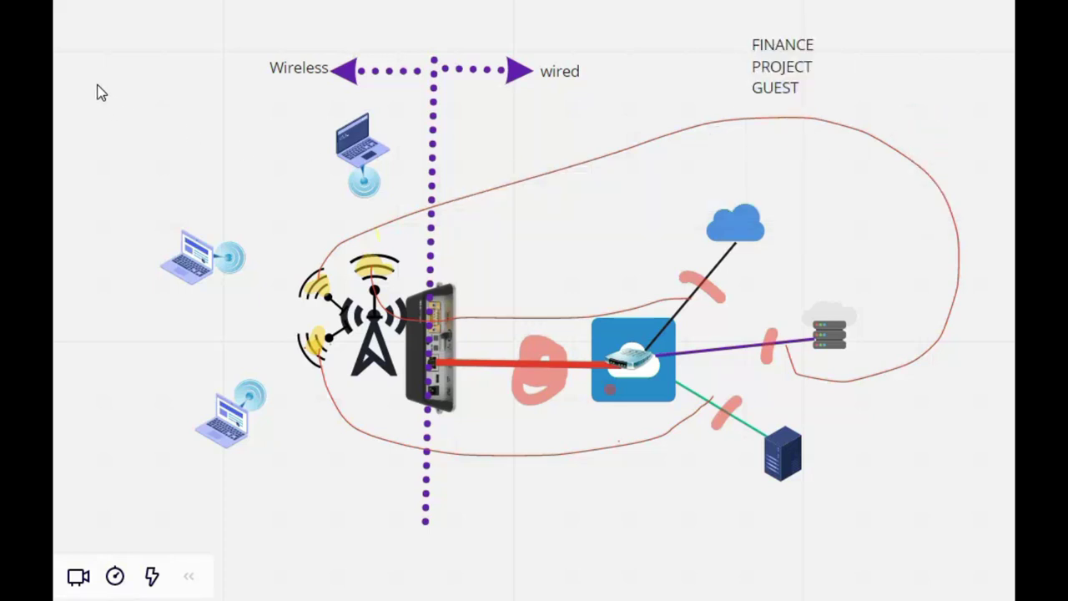
Paste the label into a new text box at the top left and make it bold
left_click(162, 64)
left_click(149, 64)
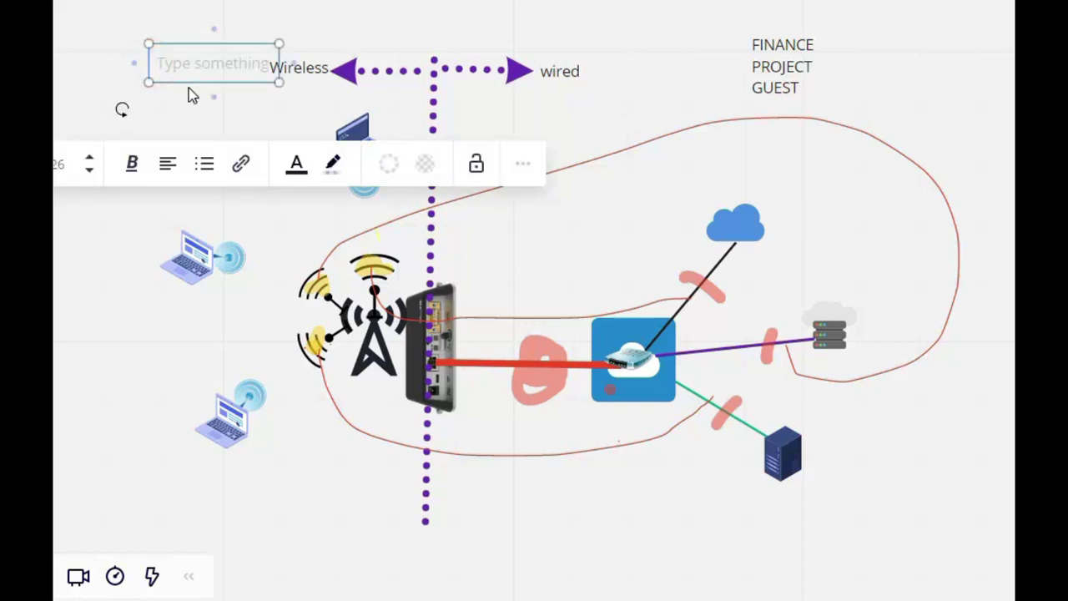
key("ctrl+v")
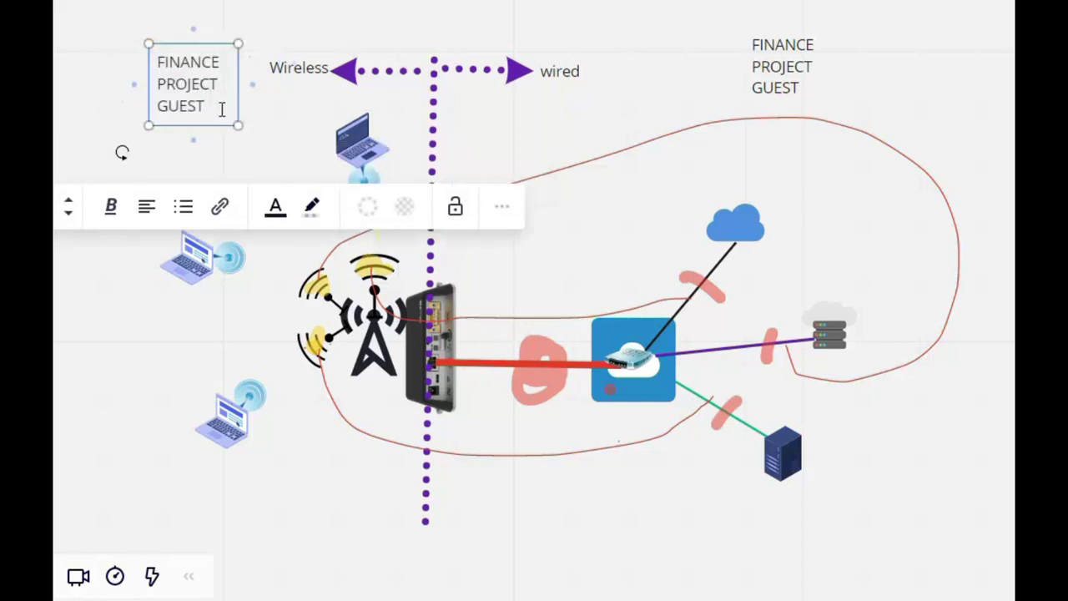
left_click_drag(207, 106, 160, 54)
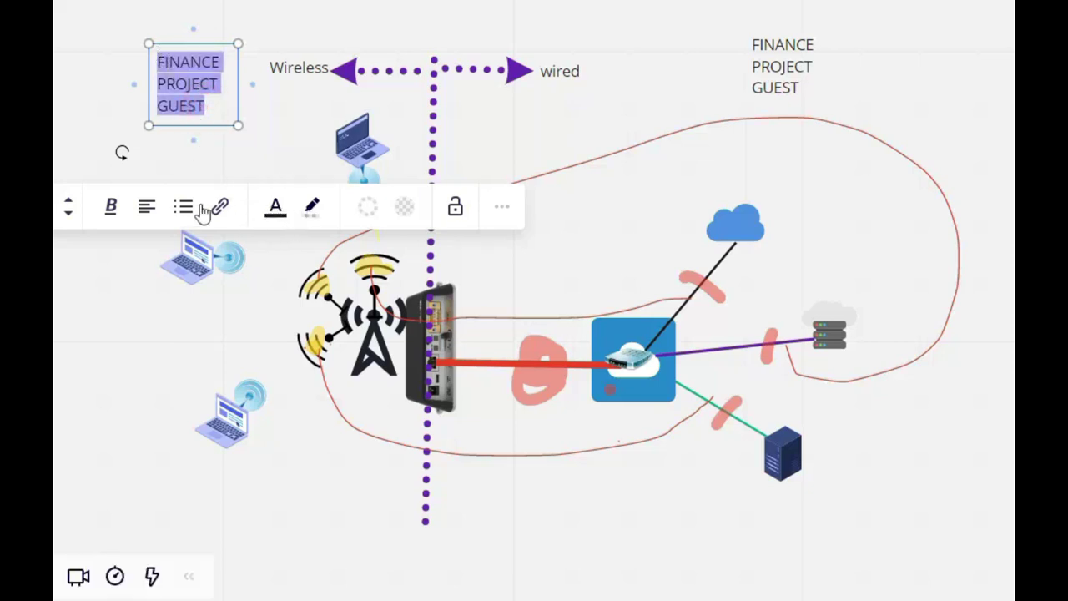
left_click(117, 207)
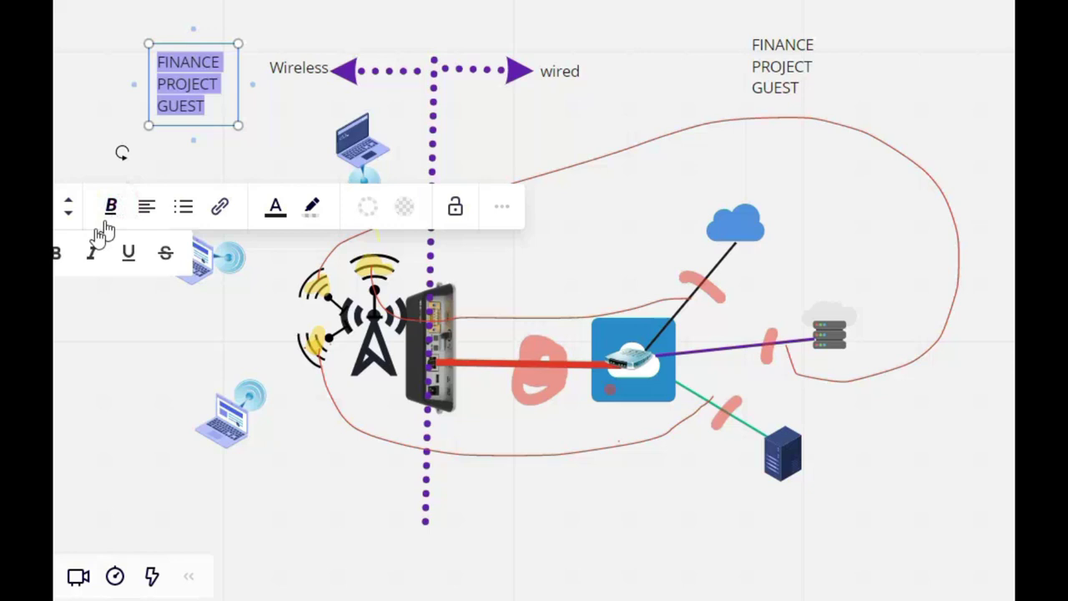
left_click(56, 258)
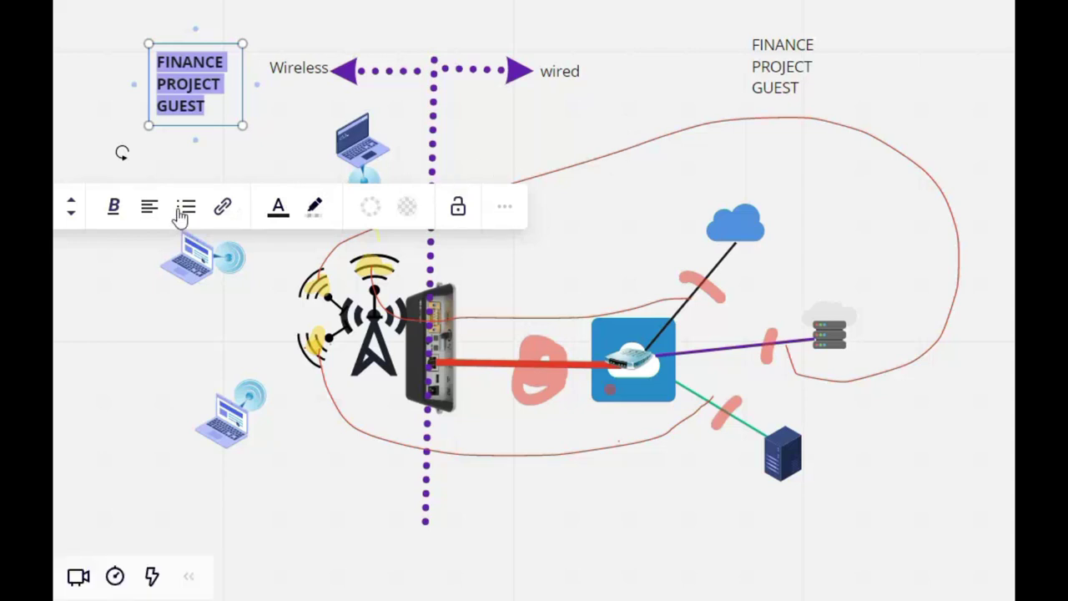
left_click(158, 313)
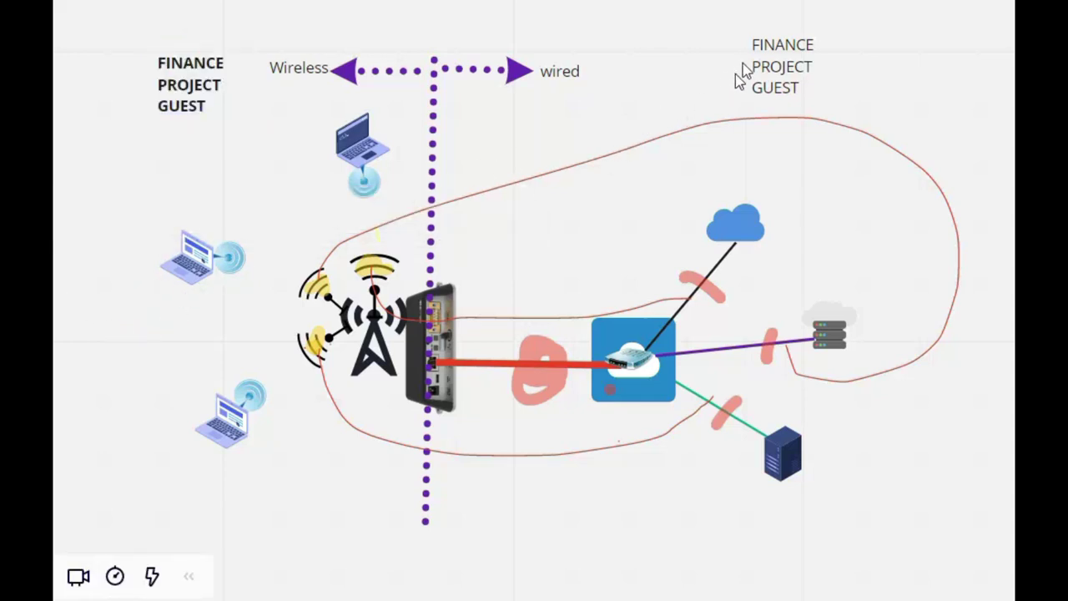
Select the text of the right-hand FINANCE / PROJECT / GUEST label
left_click(748, 36)
double_click(803, 93)
left_click_drag(803, 90, 753, 35)
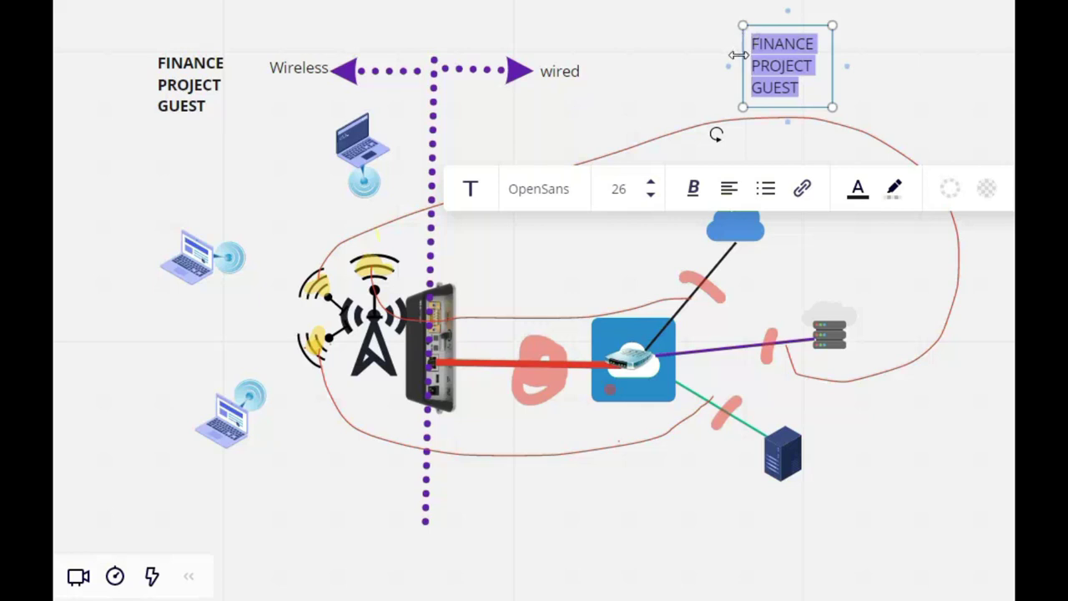
Draw a red highlighter loop around the Wireless label, marking above the wired side
left_click(434, 107)
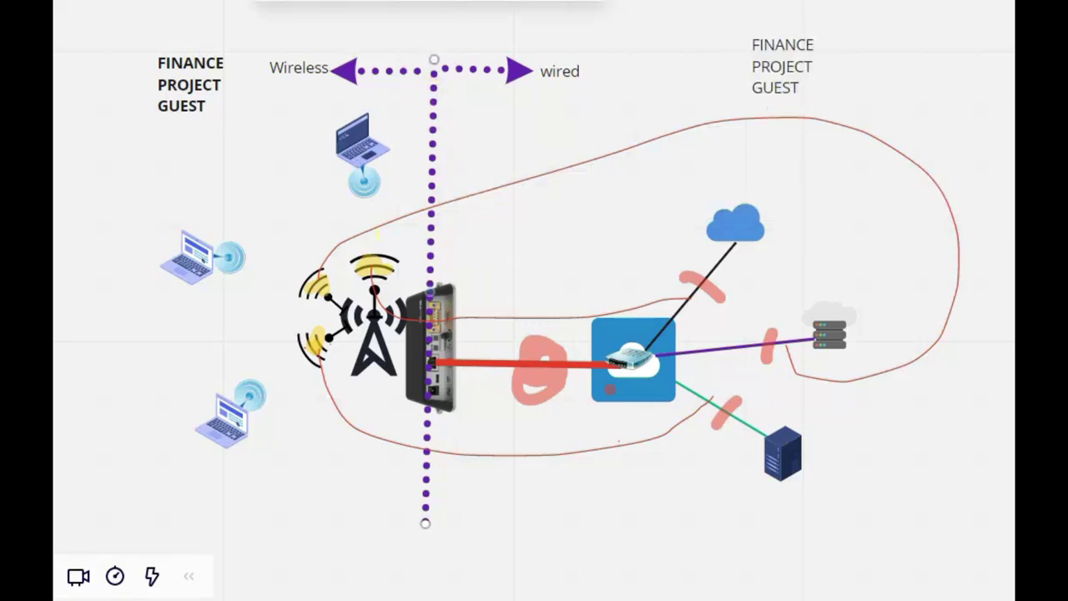
key("Escape")
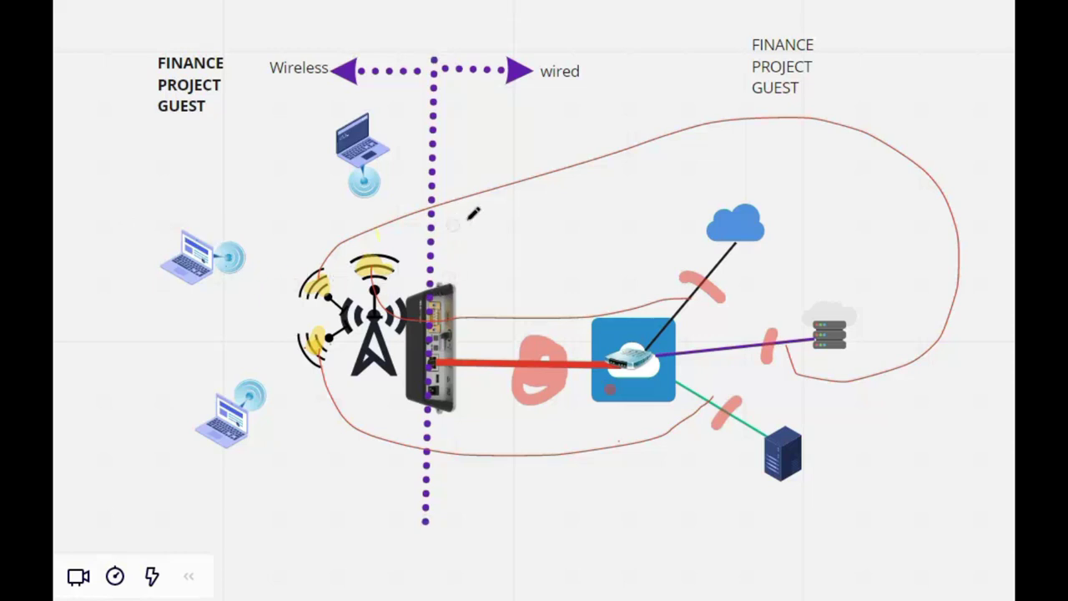
mouse_move(294, 33)
left_mouse_down()
mouse_move(278, 95)
mouse_move(367, 90)
mouse_move(325, 15)
mouse_move(284, 27)
left_mouse_up()
mouse_move(551, 28)
left_mouse_down()
mouse_move(551, 7)
mouse_move(504, 57)
mouse_move(529, 142)
left_mouse_up()
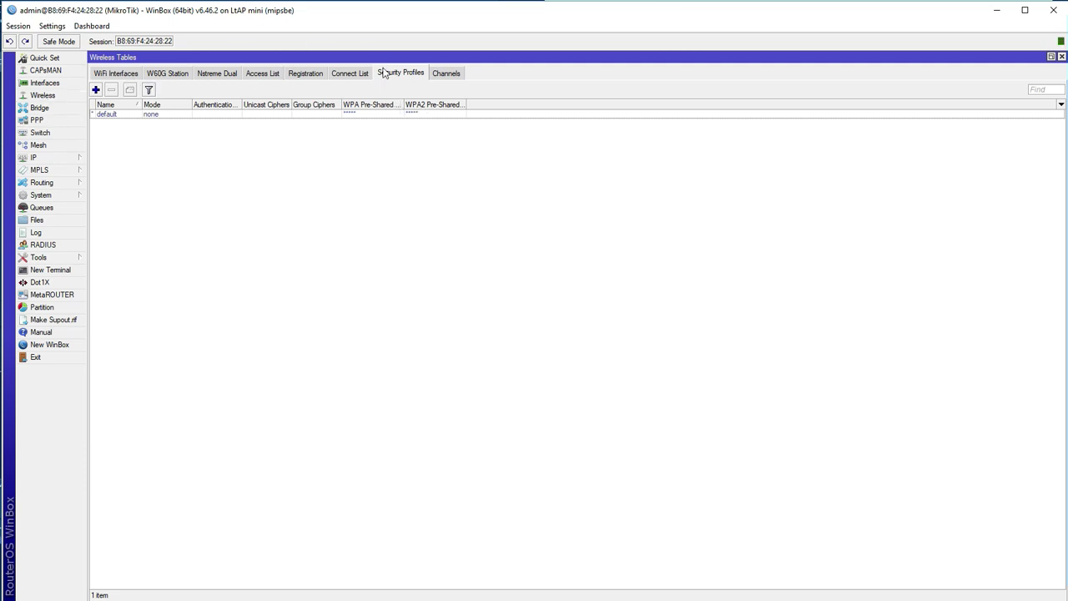
Switch to the Security Profiles table and add a new security profile
left_click(347, 75)
left_click(307, 74)
left_click(261, 73)
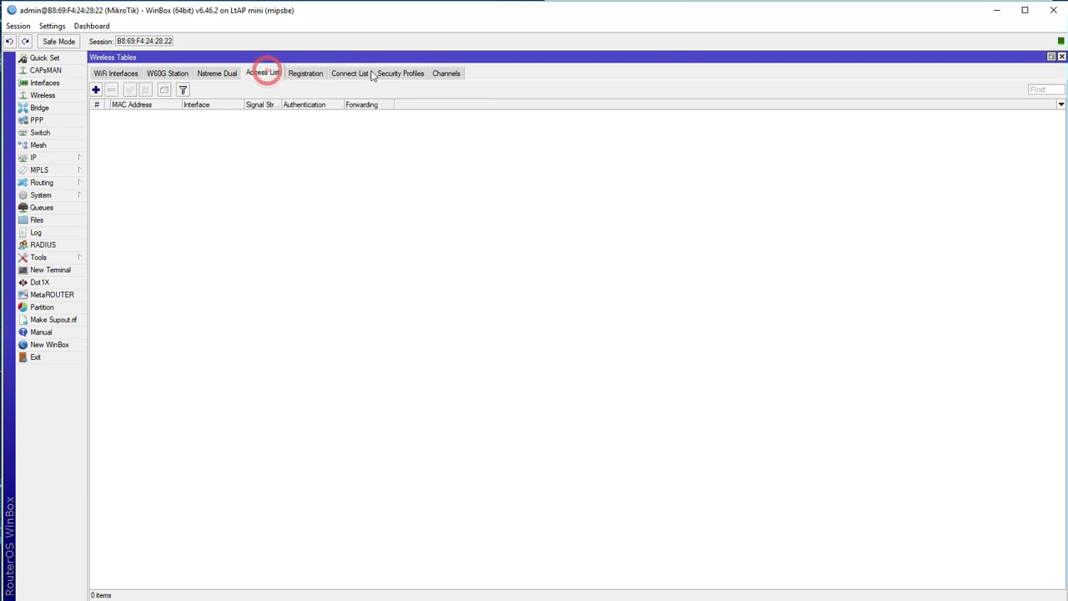
left_click(397, 74)
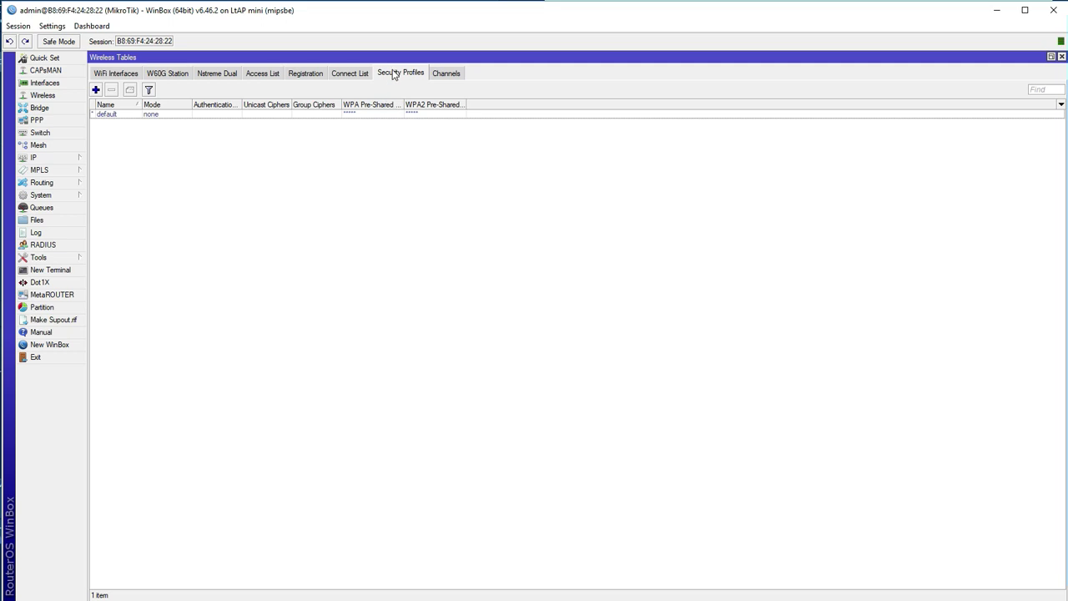
left_click(96, 89)
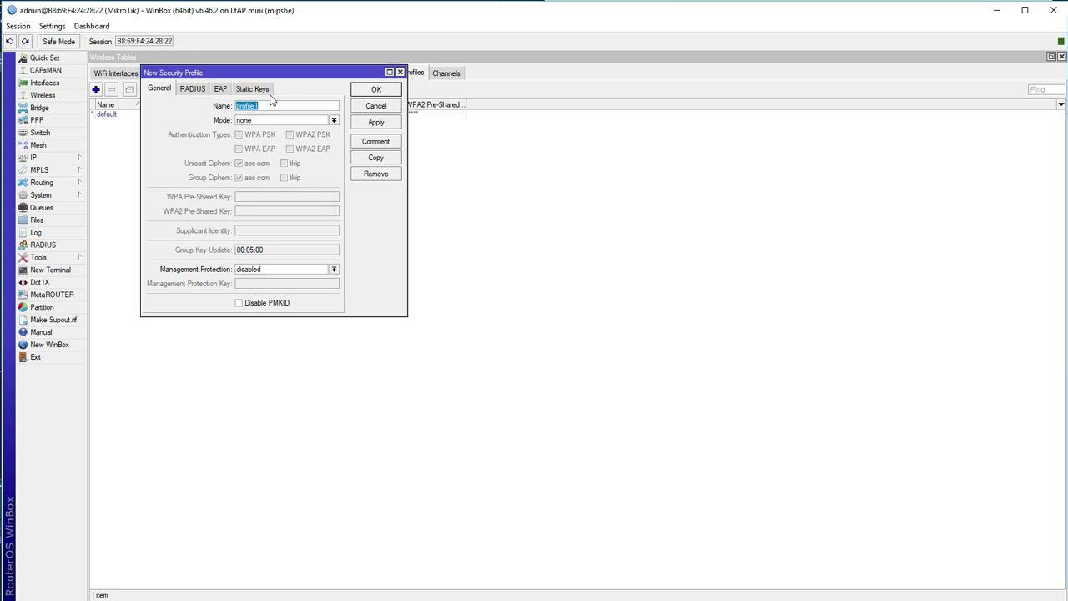
Name the profile 'project', choose dynamic keys mode, and tick WPA PSK
type("project")
left_click(334, 121)
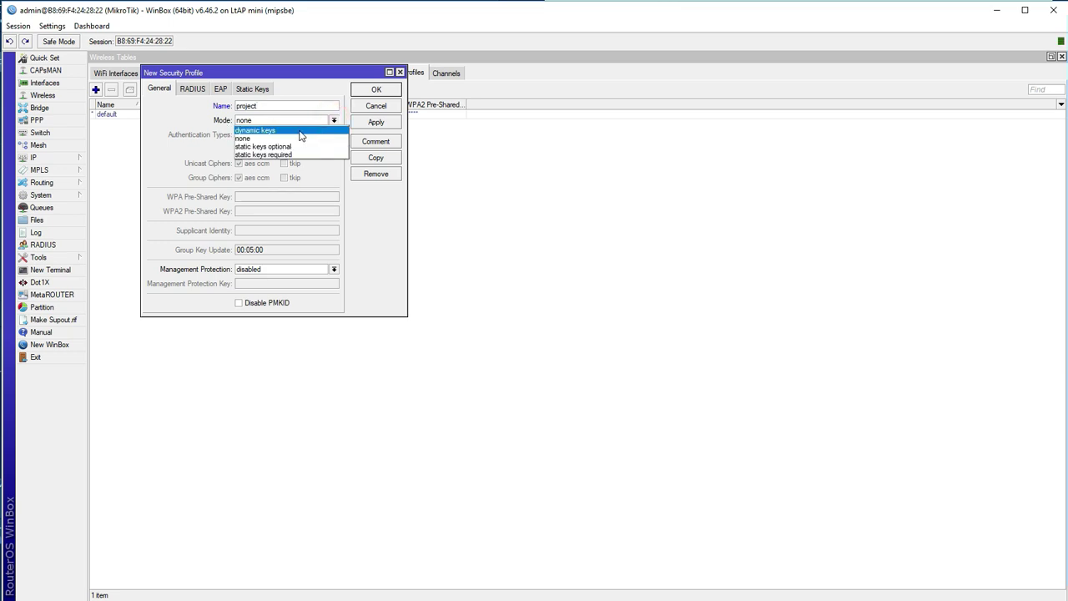
left_click(300, 132)
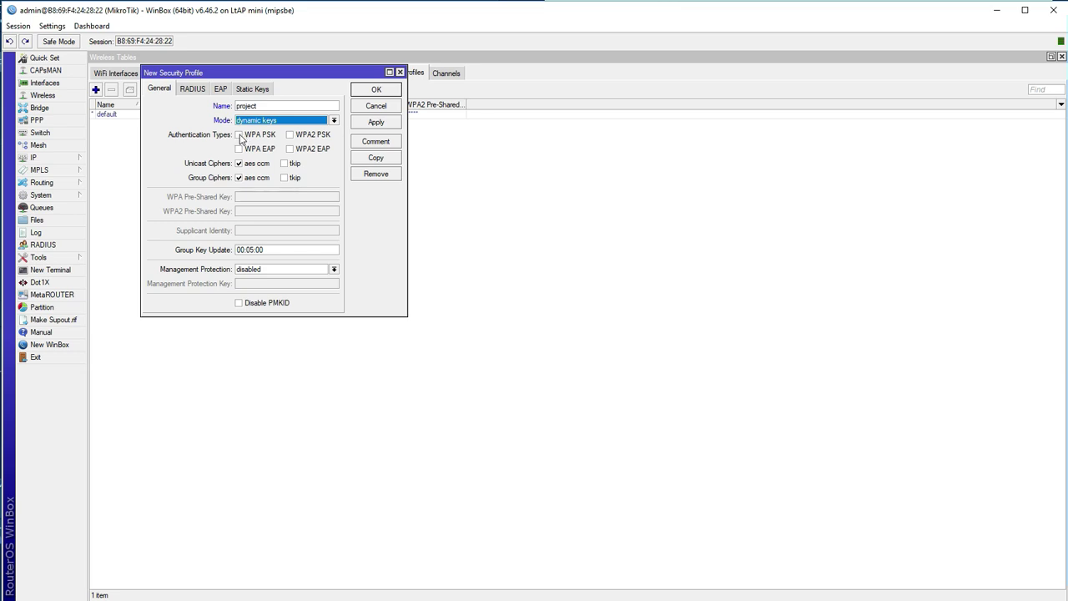
left_click(240, 136)
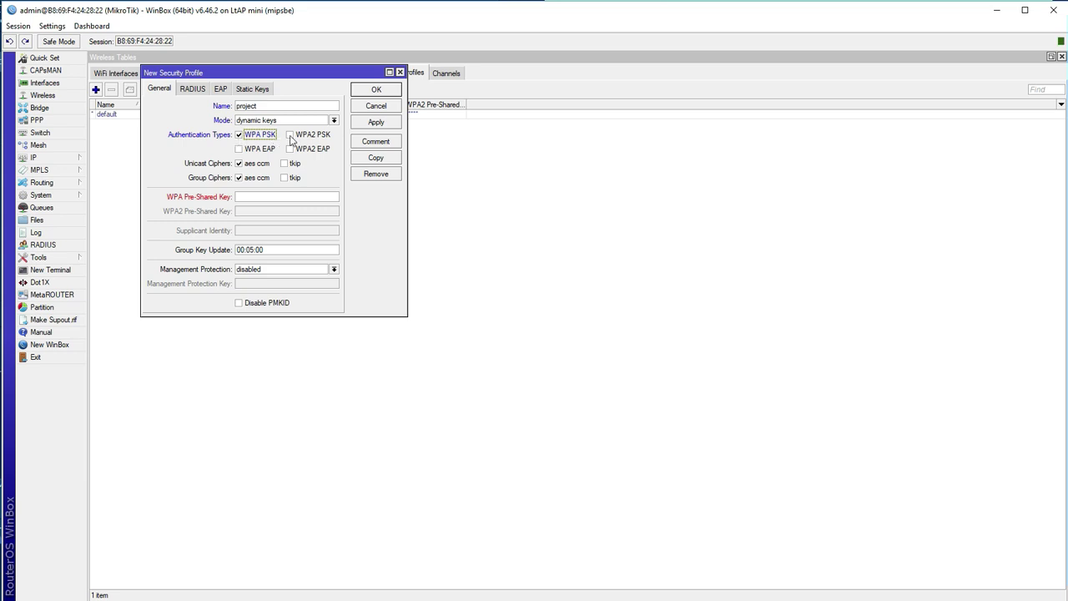
Tick WPA2 PSK and enter the WPA and WPA2 pre-shared keys
left_click(291, 136)
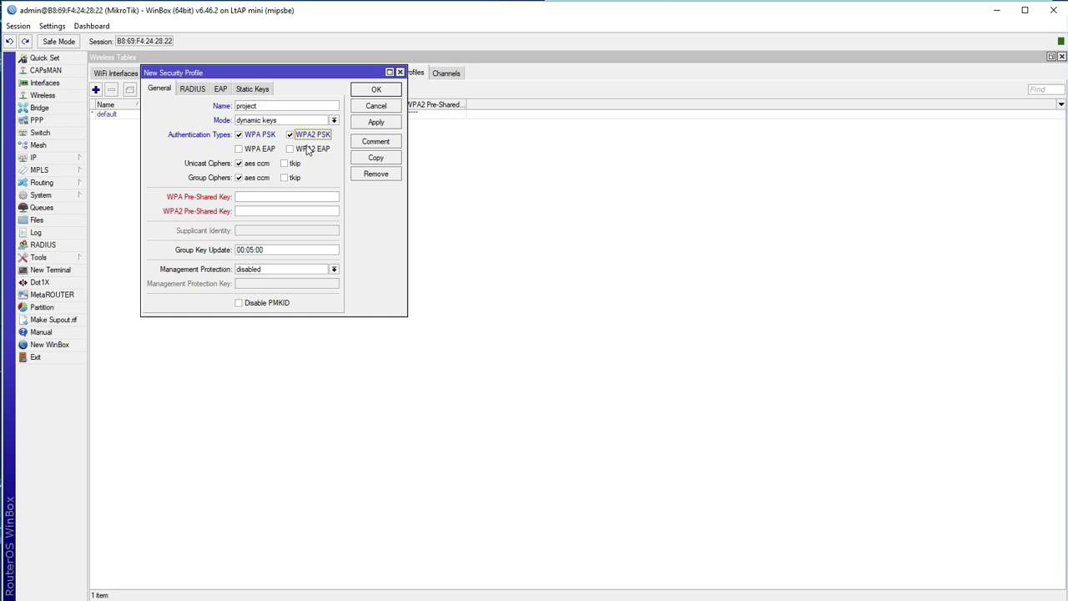
left_click(245, 197)
left_click(253, 213)
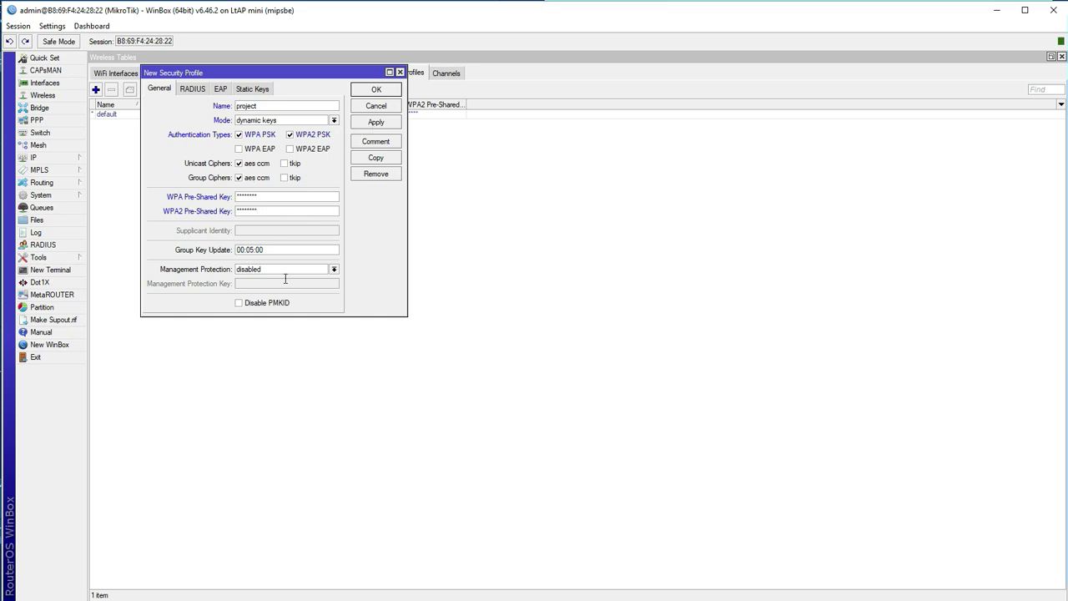
Review the project profile's RADIUS, EAP and Static Keys settings, then apply and close it
left_click(192, 89)
left_click(220, 89)
left_click(242, 90)
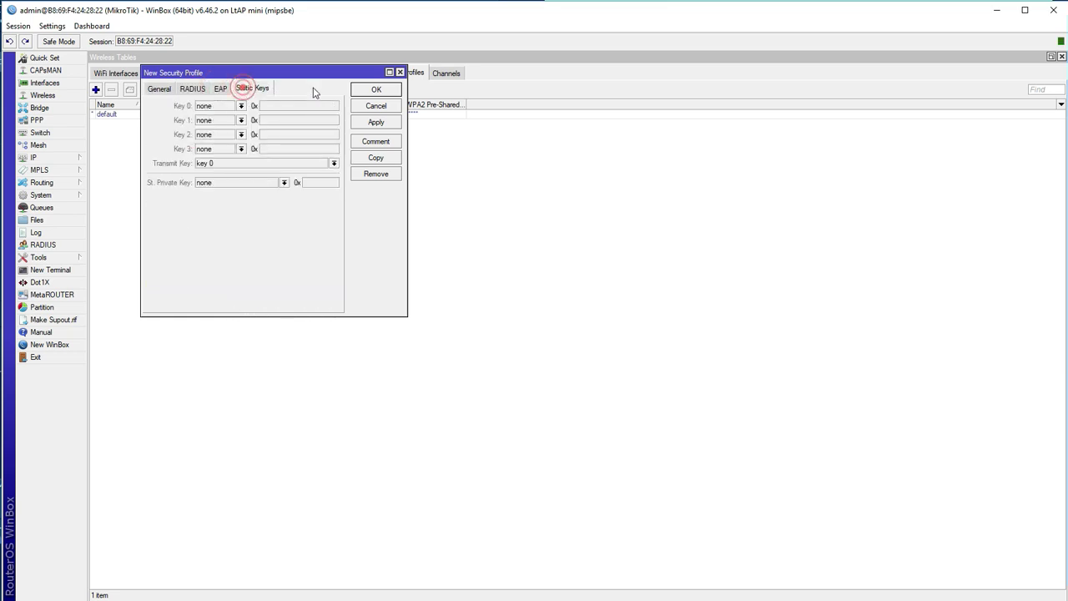
left_click(162, 89)
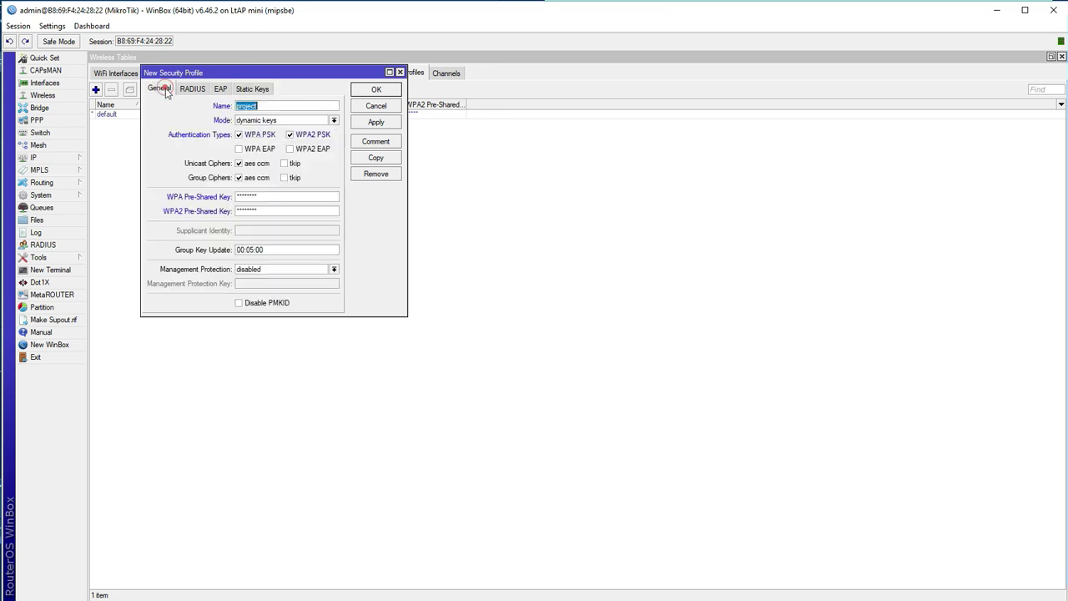
left_click(370, 125)
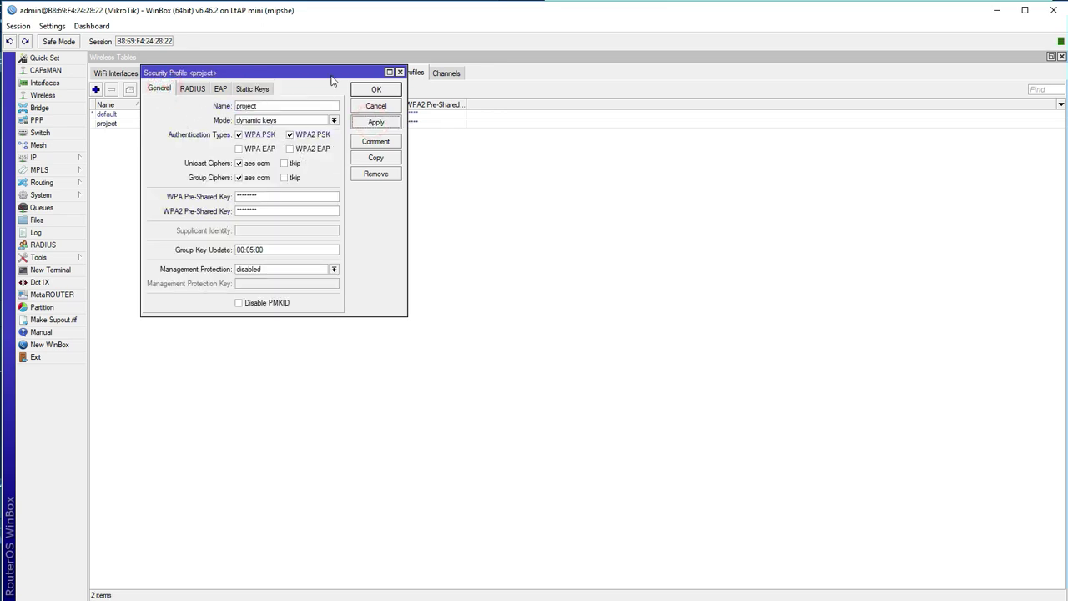
left_click(371, 89)
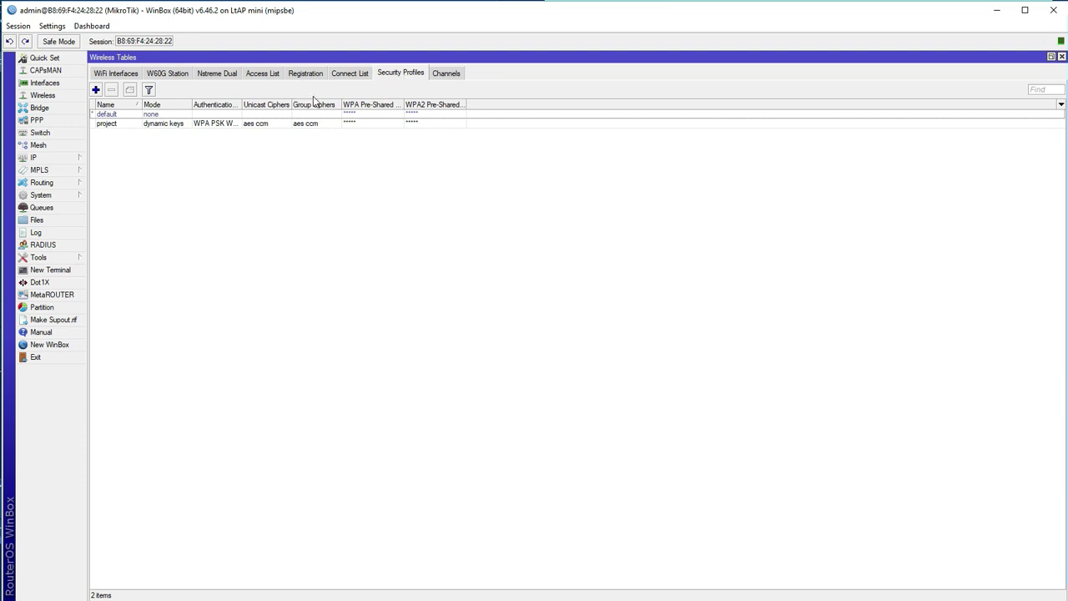
Create a security profile named guest with dynamic keys mode and WPA PSK and WPA2 PSK enabled
left_click(96, 89)
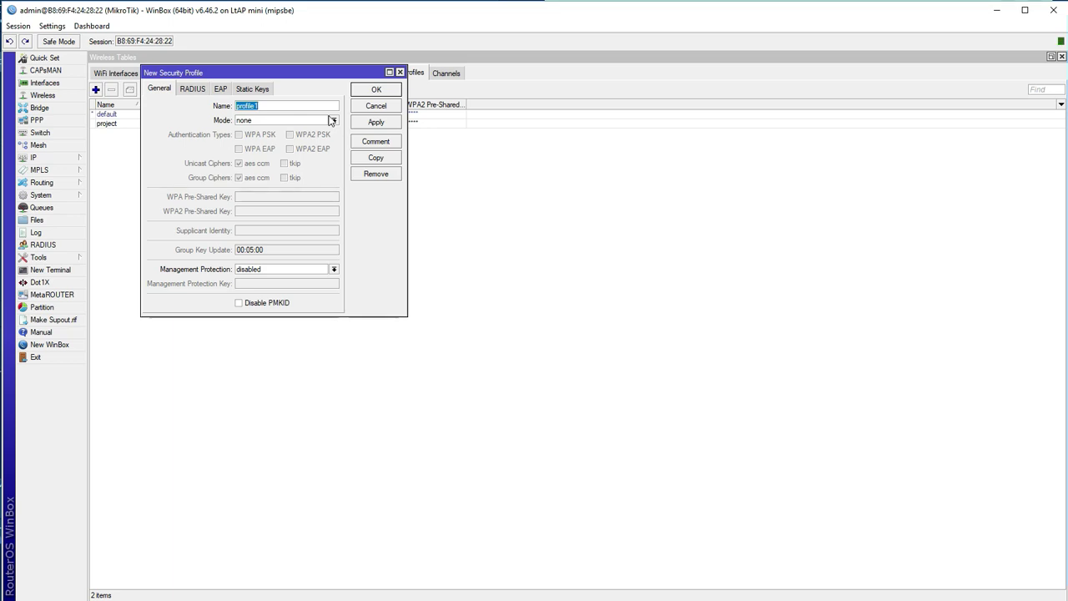
type("guest")
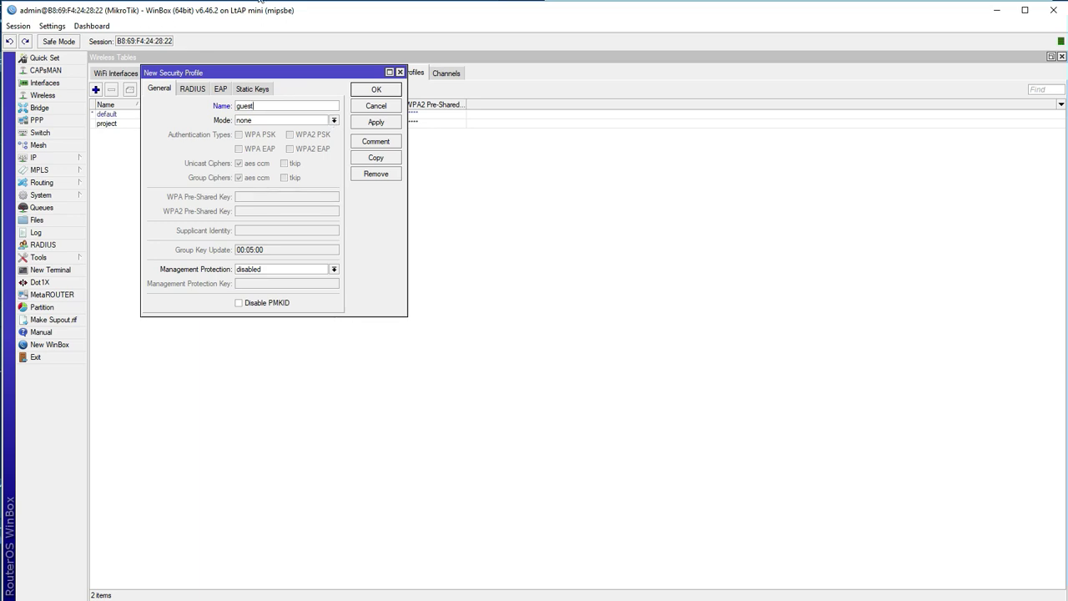
left_click(334, 121)
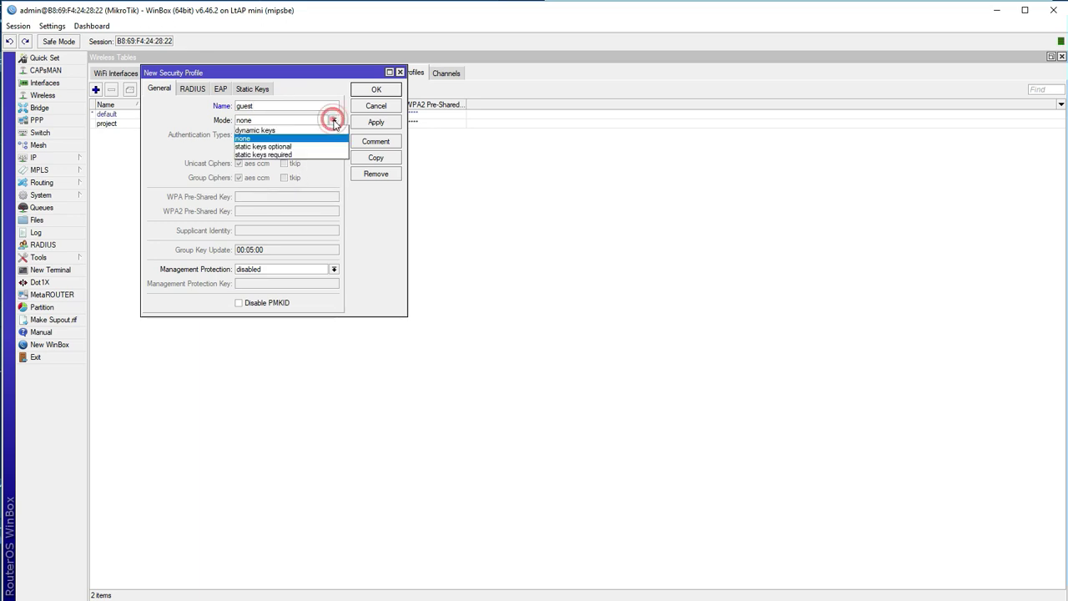
left_click(282, 132)
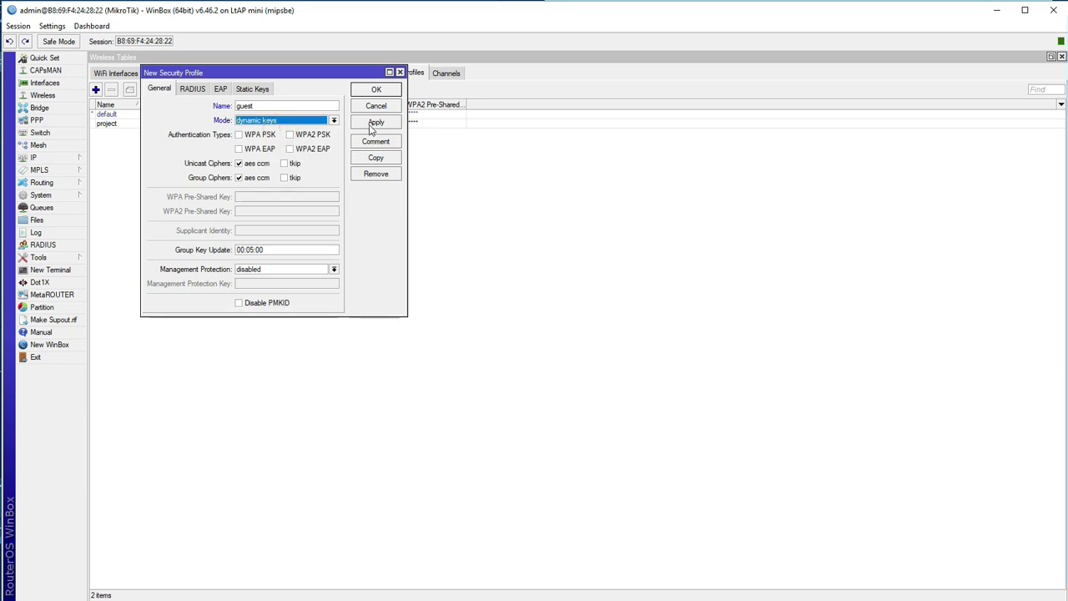
left_click(239, 136)
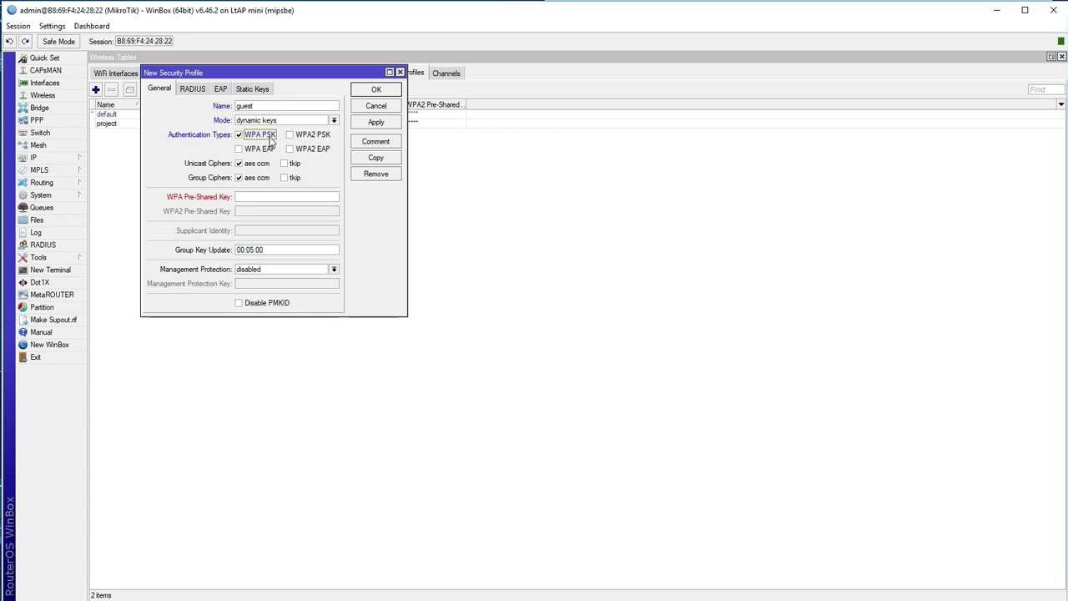
left_click(289, 135)
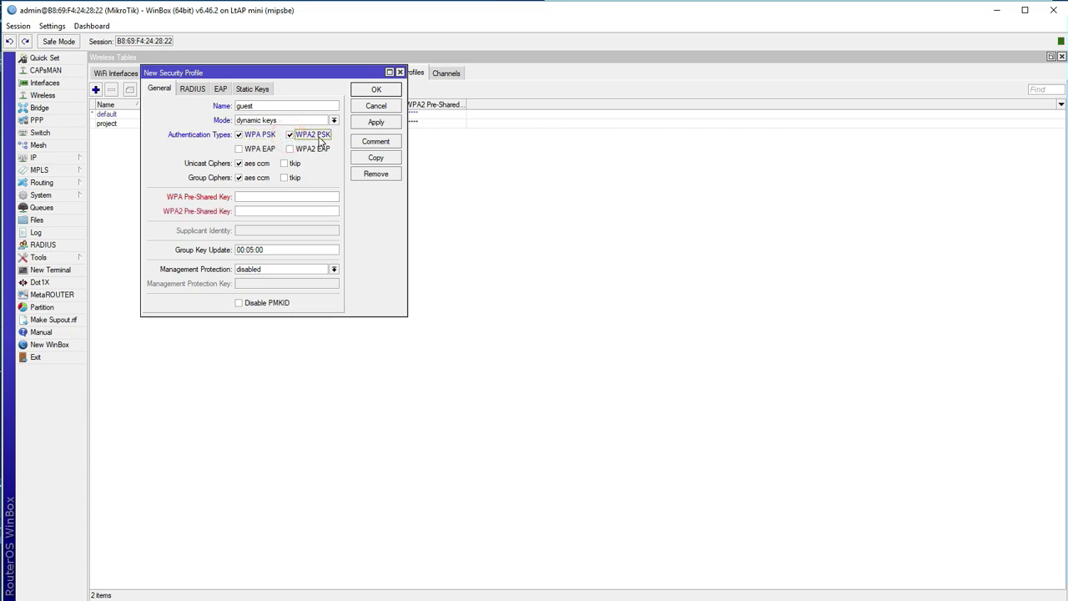
Clear the invalid-key error, enter the WPA and WPA2 pre-shared keys, and save the guest profile
left_click(375, 122)
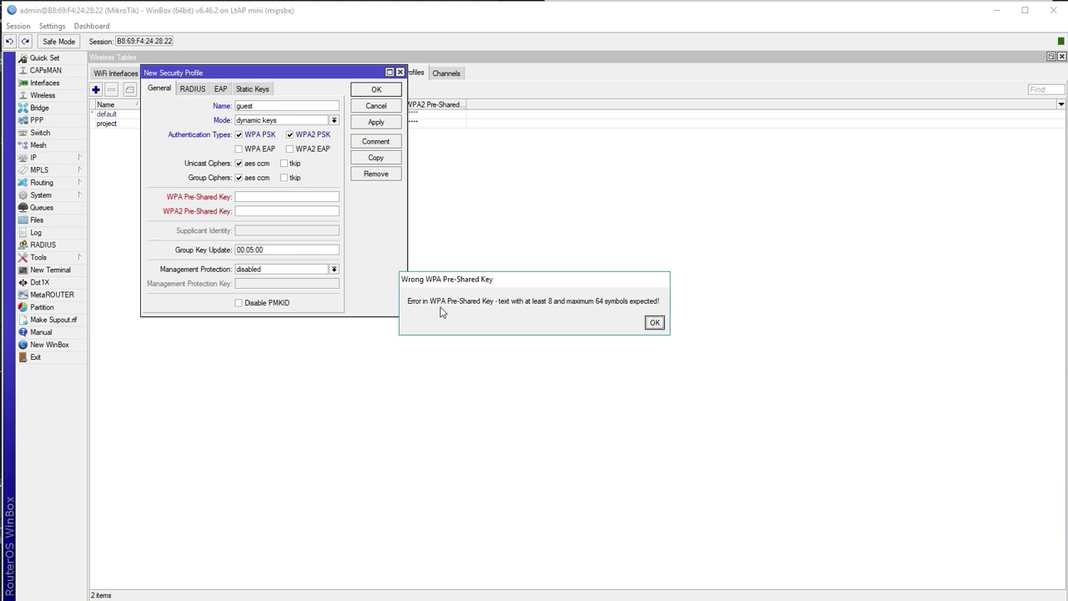
left_click(652, 324)
left_click(242, 197)
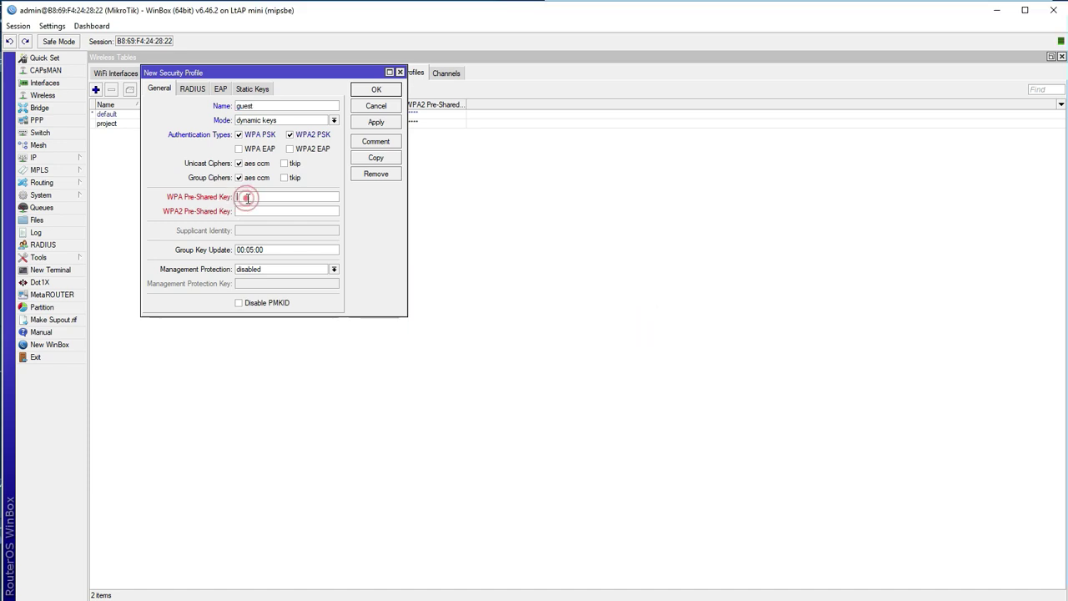
type("*******")
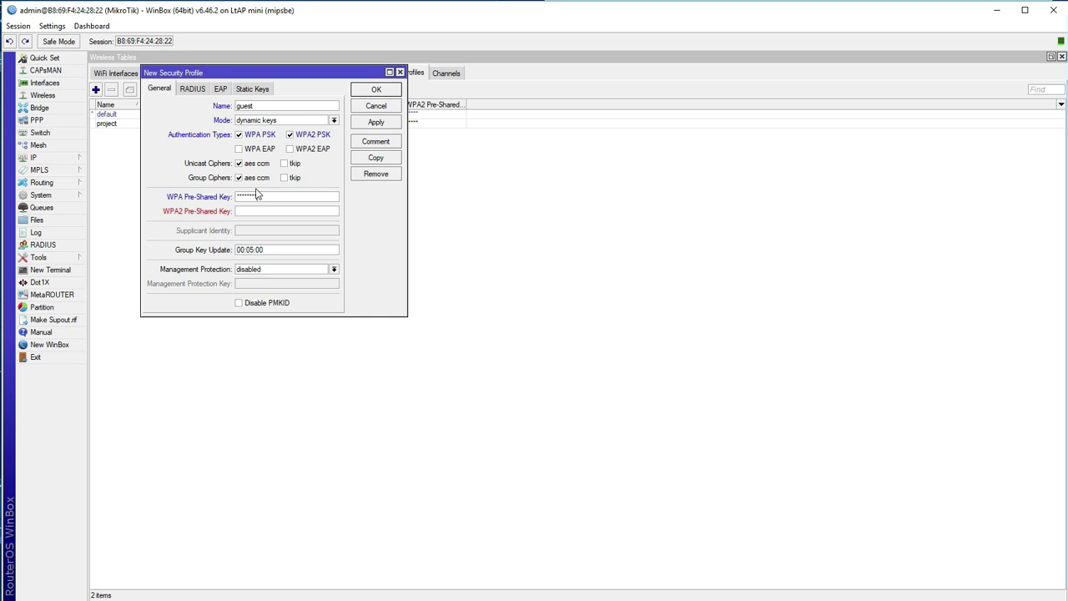
left_click(241, 212)
type("*********")
left_click(367, 123)
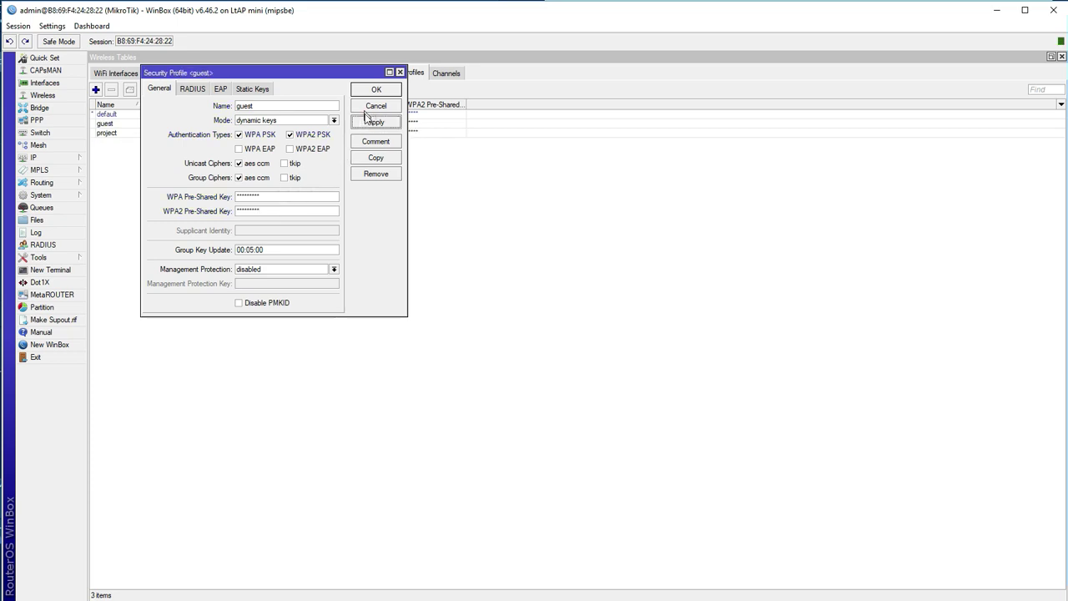
left_click(375, 89)
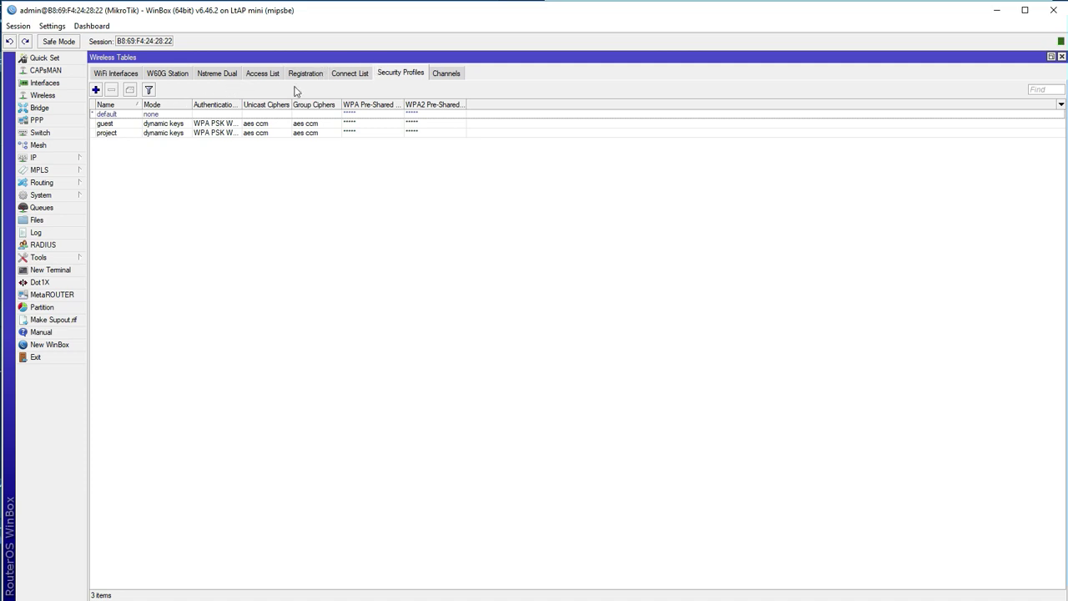
Create a security profile named finance with dynamic keys mode and WPA PSK and WPA2 PSK enabled
left_click(97, 90)
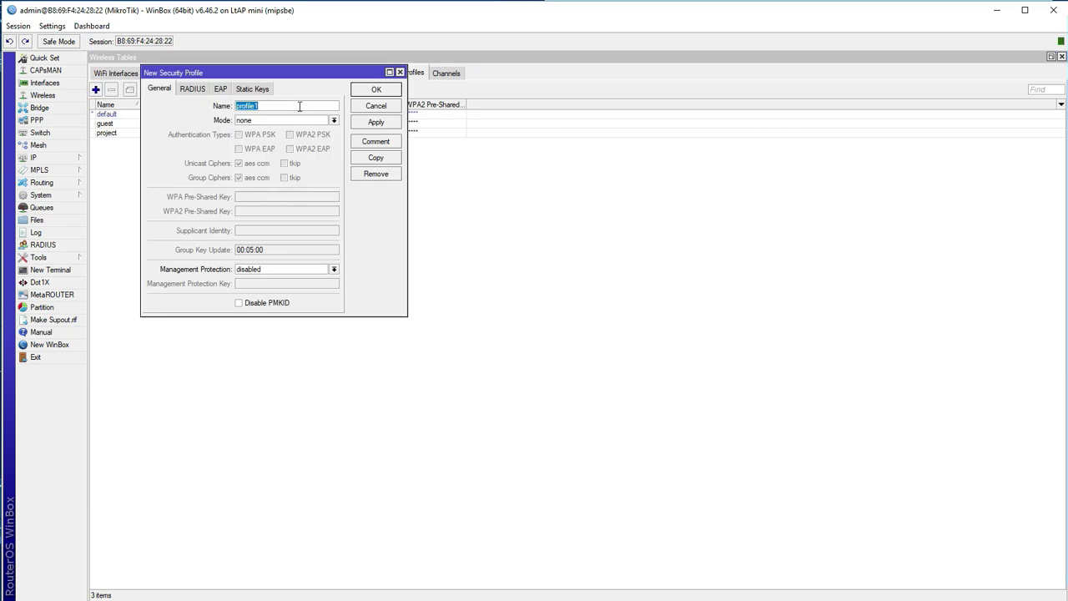
type("f")
left_click(257, 121)
left_click(263, 134)
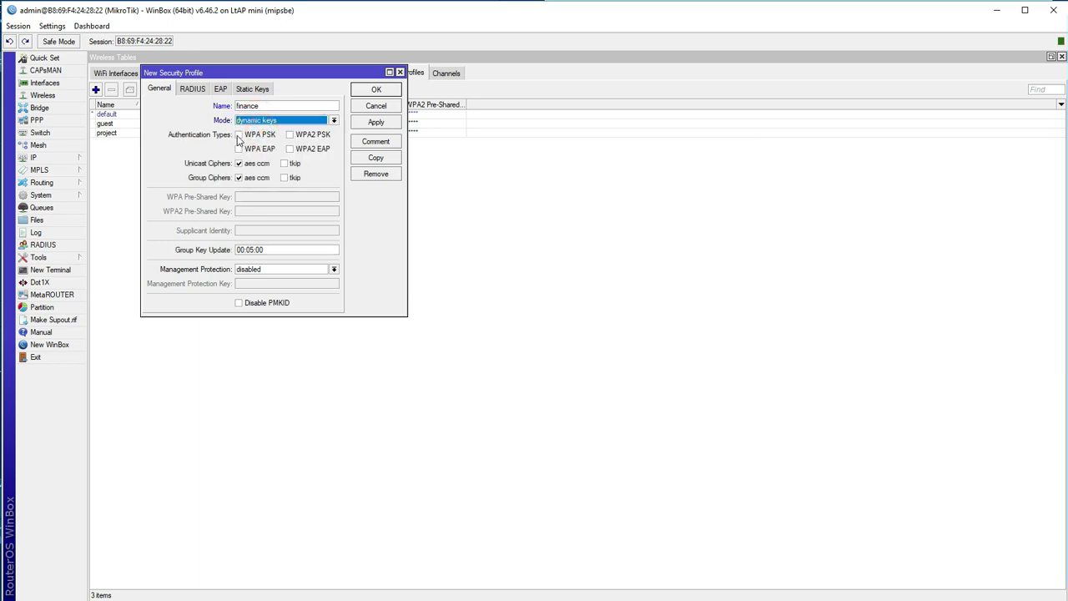
left_click(239, 134)
left_click(291, 135)
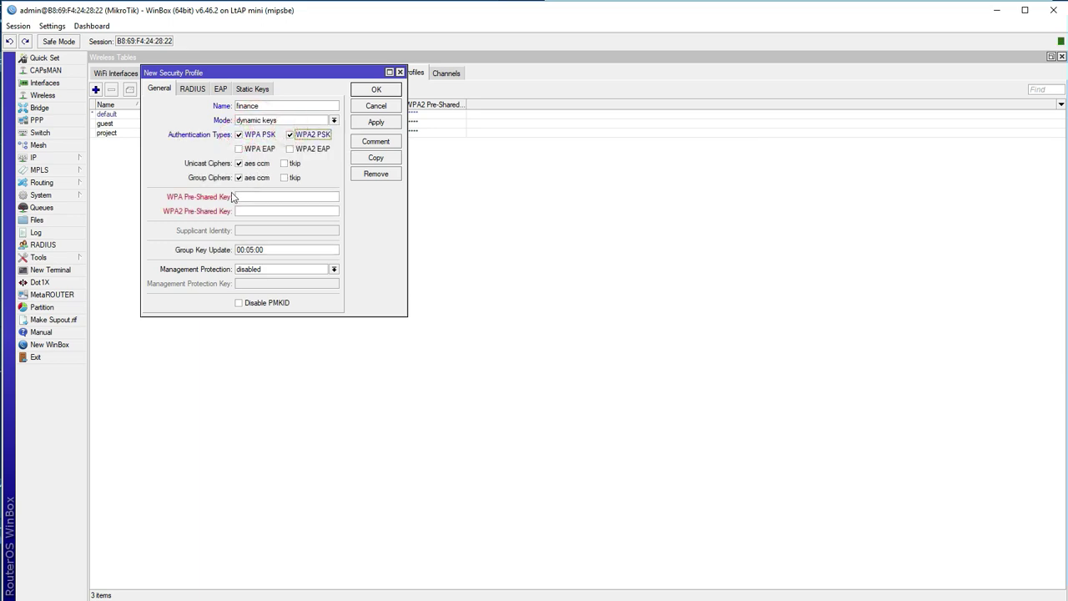
Enter the WPA and WPA2 pre-shared keys and save the finance profile
left_click(244, 198)
type("1")
left_click(250, 208)
left_click(373, 123)
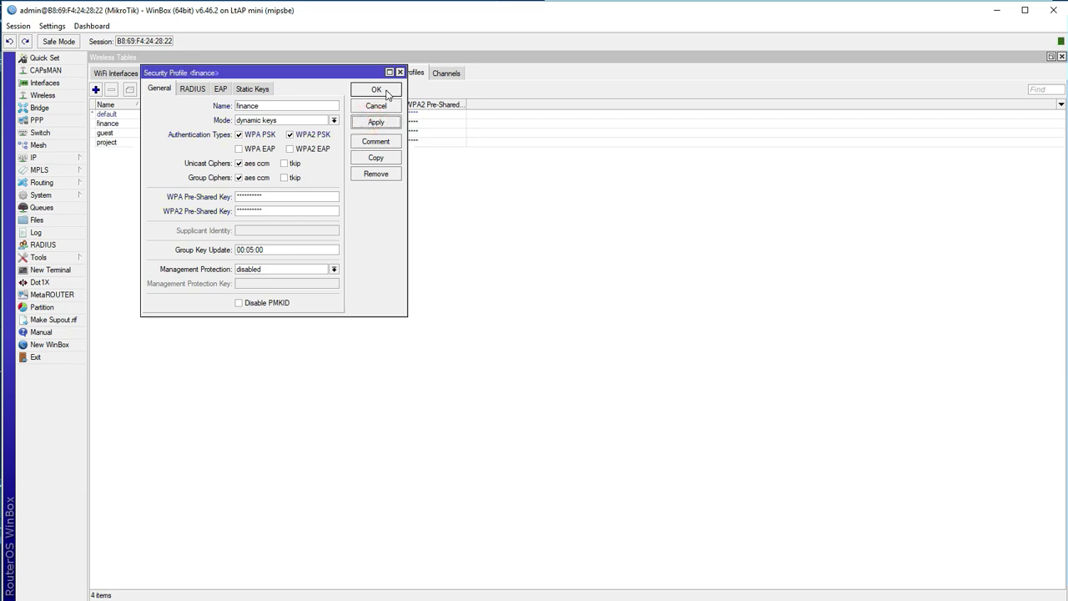
left_click(376, 91)
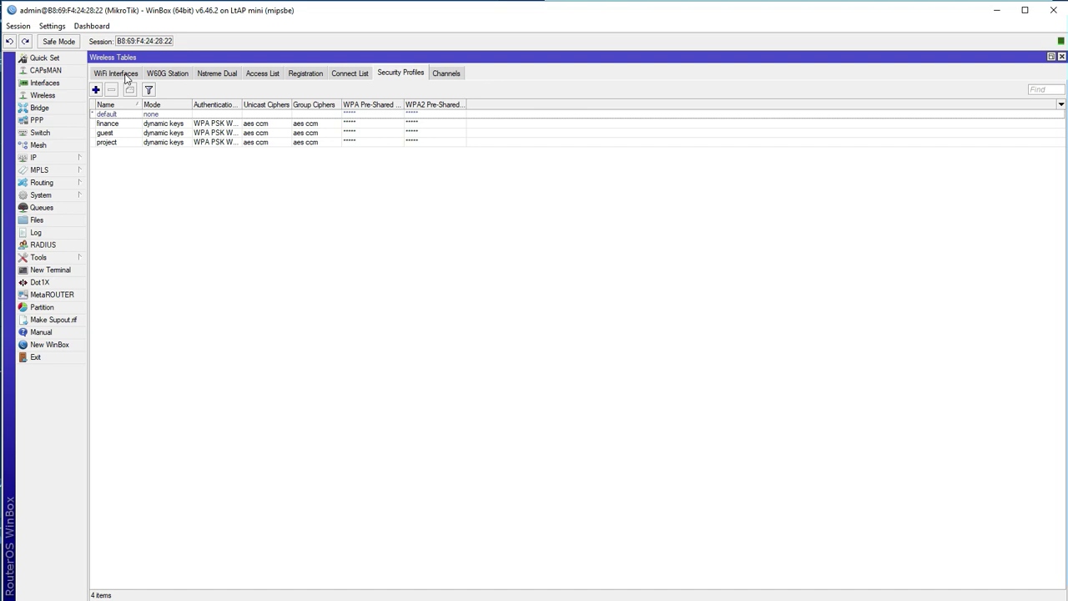
From the WiFi Interfaces list, add a new Virtual interface, which defaults to wlan2 with MTU 1500
left_click(116, 73)
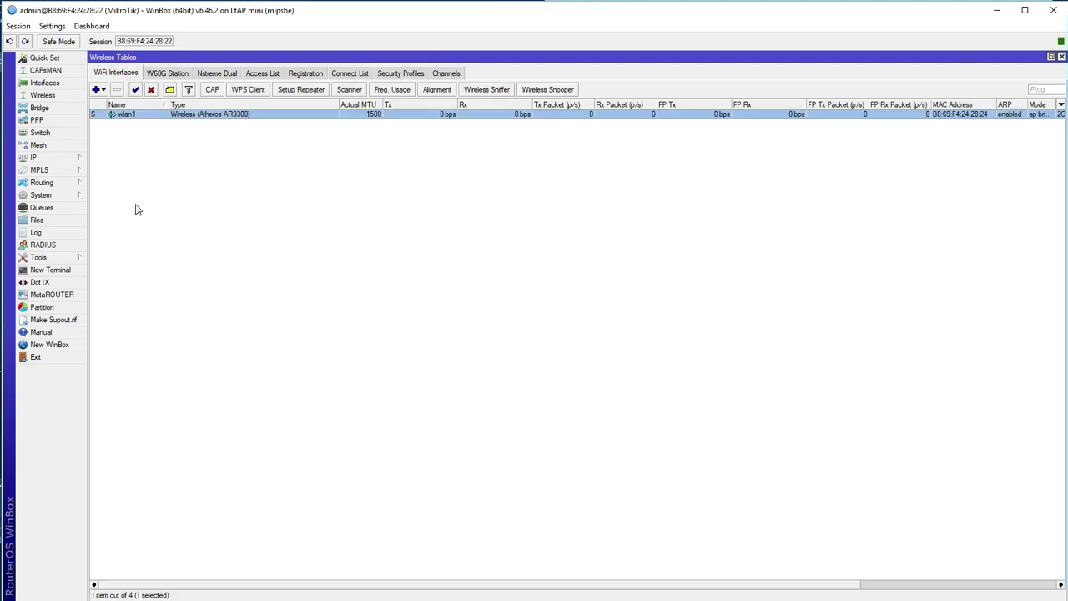
left_click(102, 90)
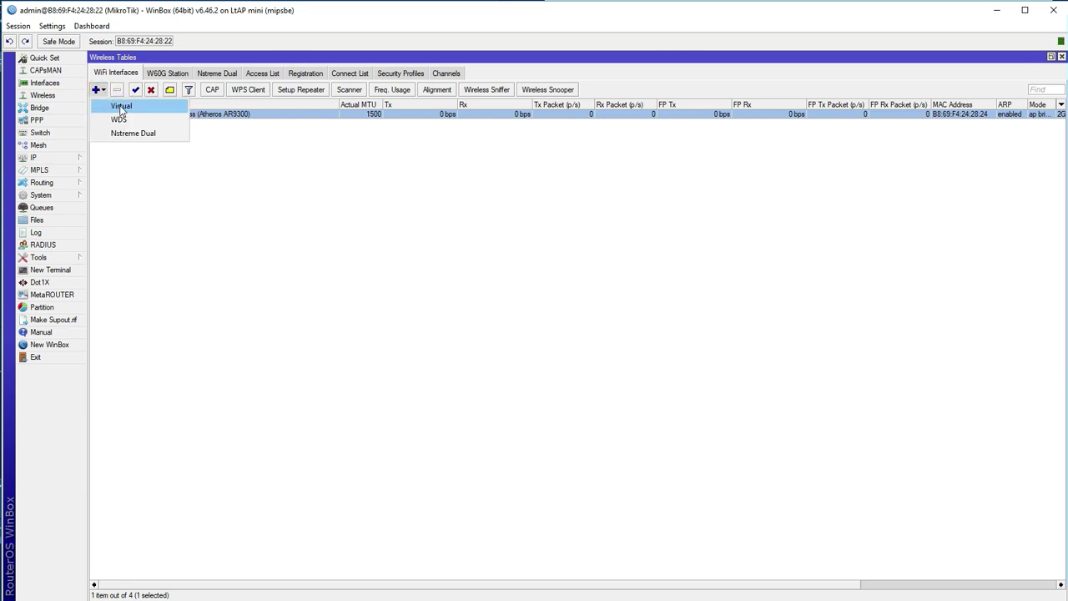
left_click(121, 107)
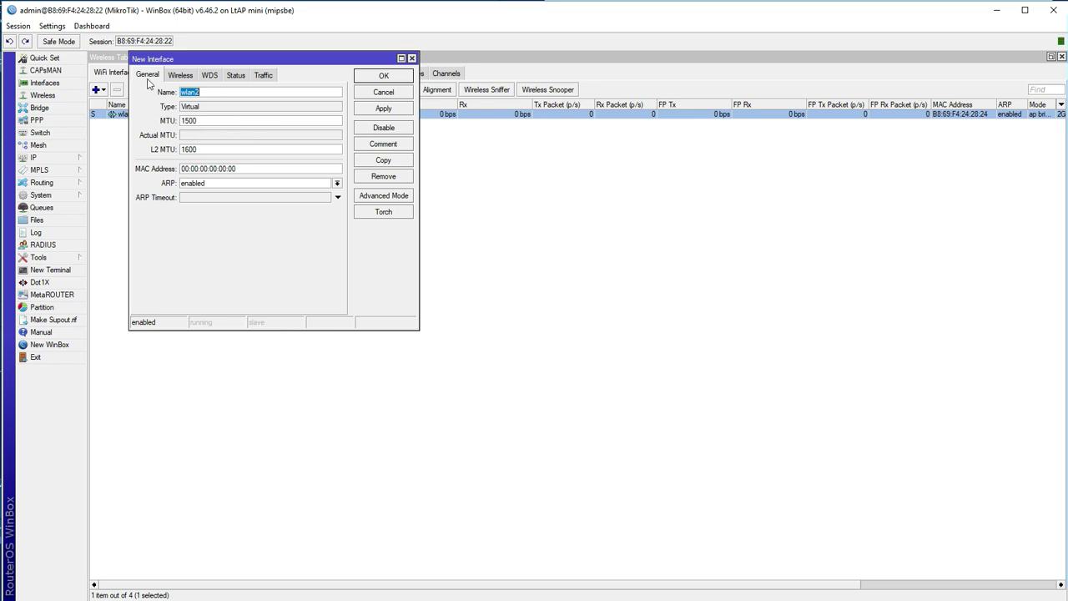
Name the new virtual interface project, dismiss the couldn't-add-interface error, and show its Wireless settings
left_click_drag(186, 65, 218, 92)
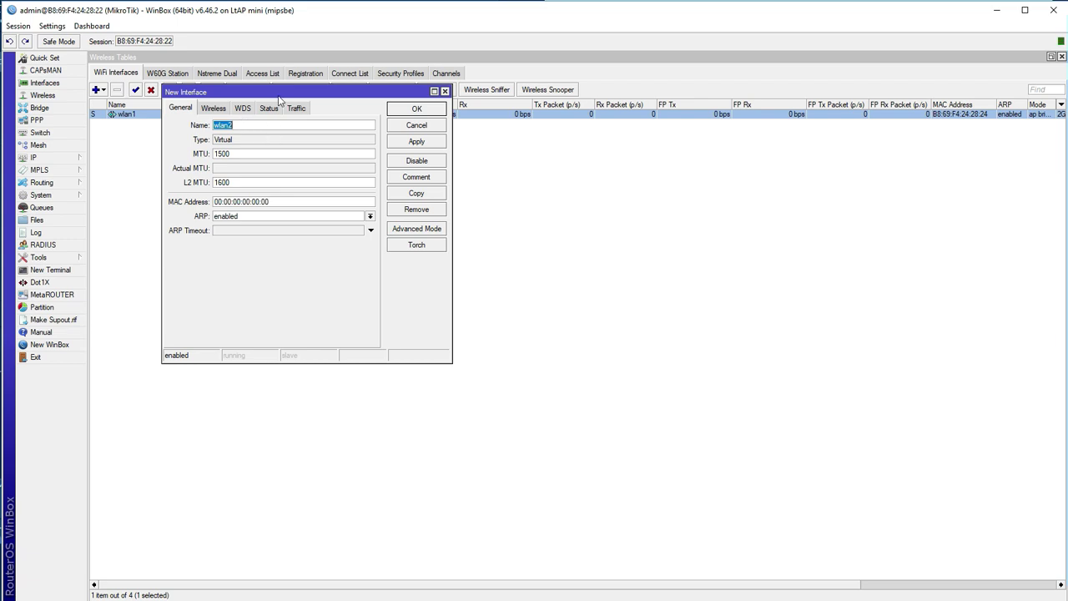
left_click_drag(278, 90, 314, 148)
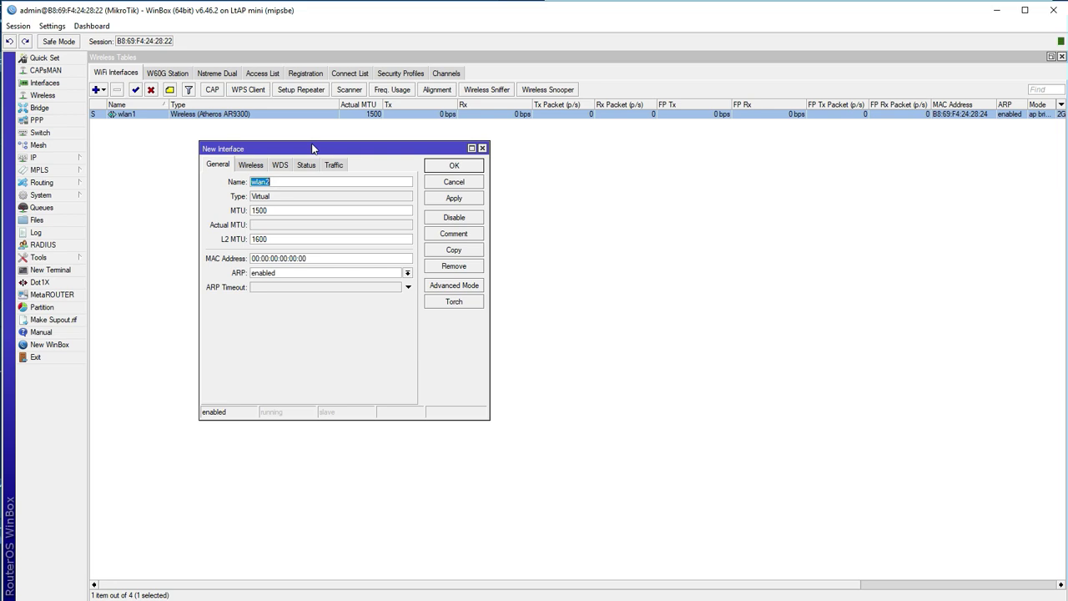
type("project")
left_click(456, 200)
left_click(629, 326)
left_click(252, 165)
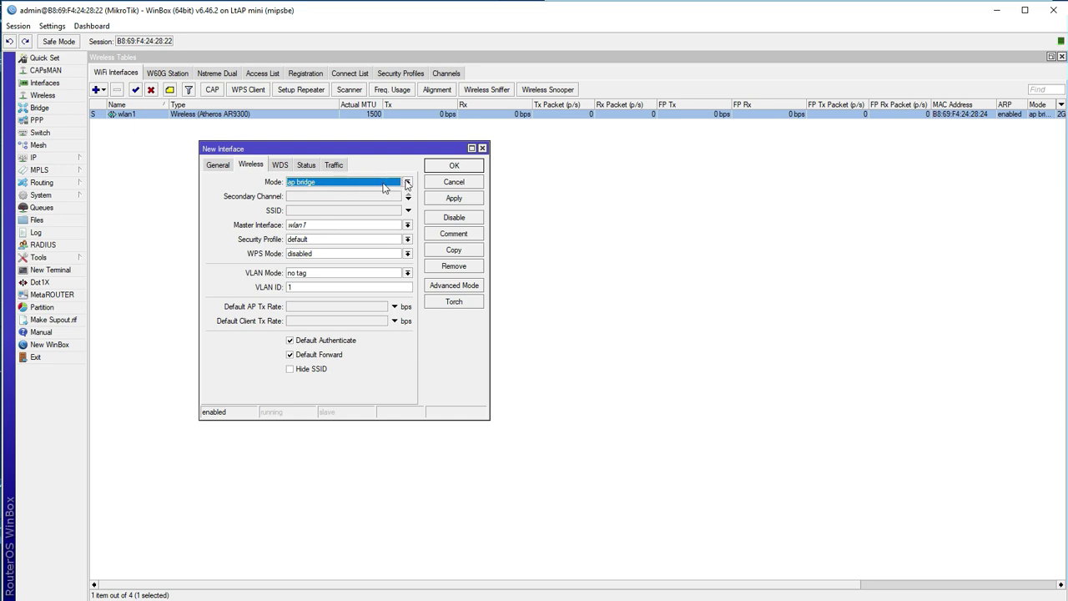
Keep the wireless mode as ap bridge and leave Secondary Channel unset
left_click(344, 184)
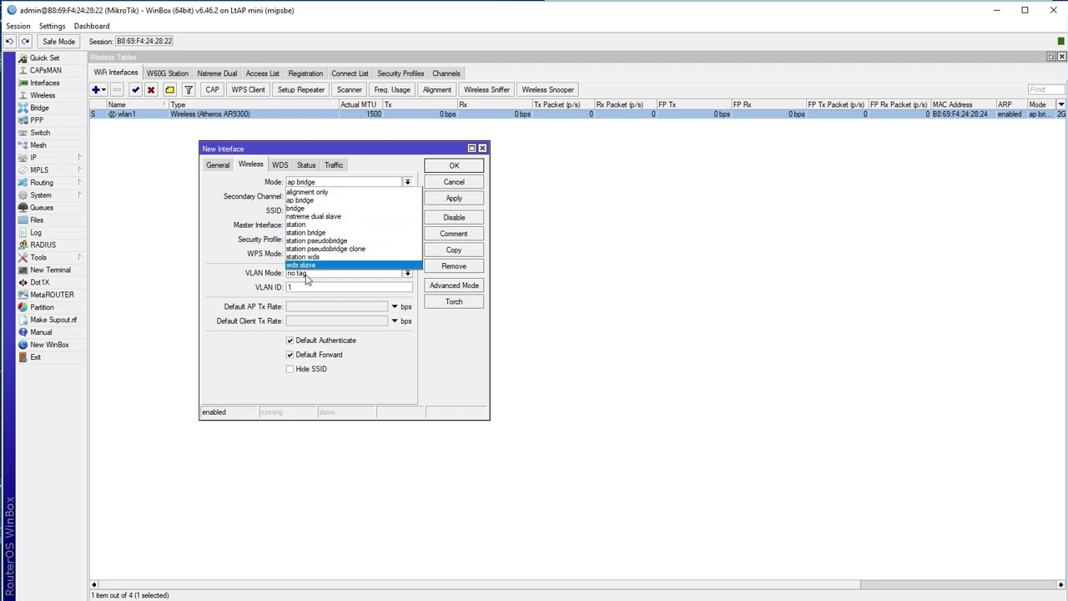
left_click(315, 202)
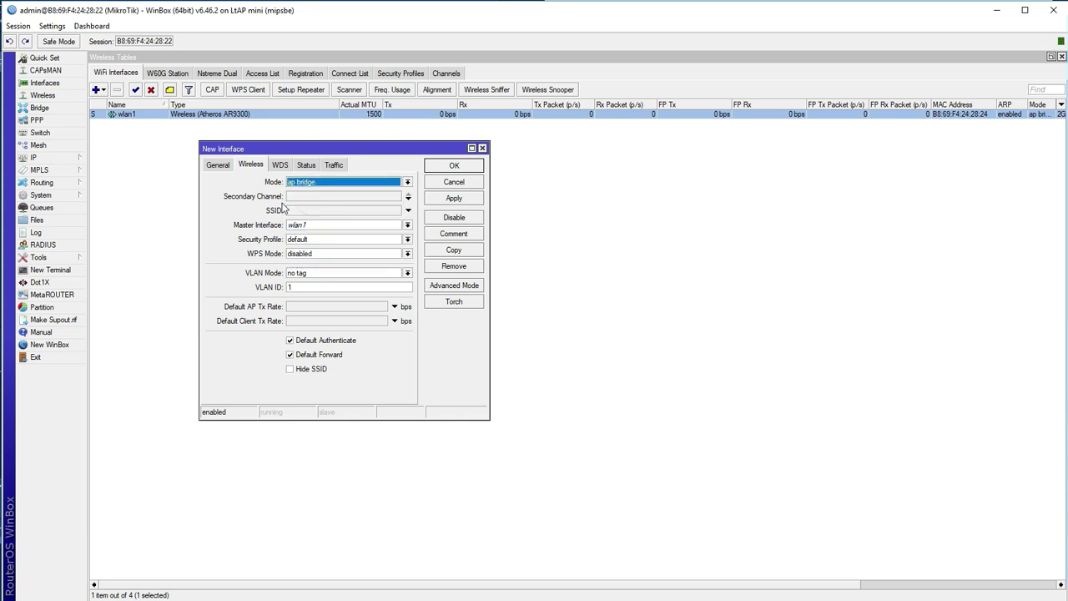
left_click(370, 200)
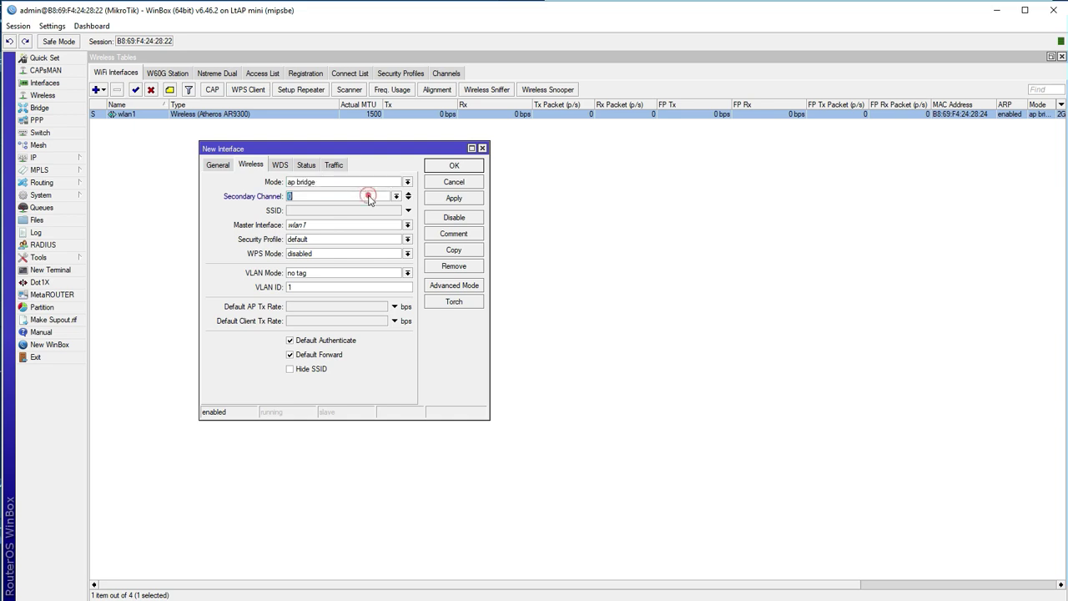
left_click(397, 198)
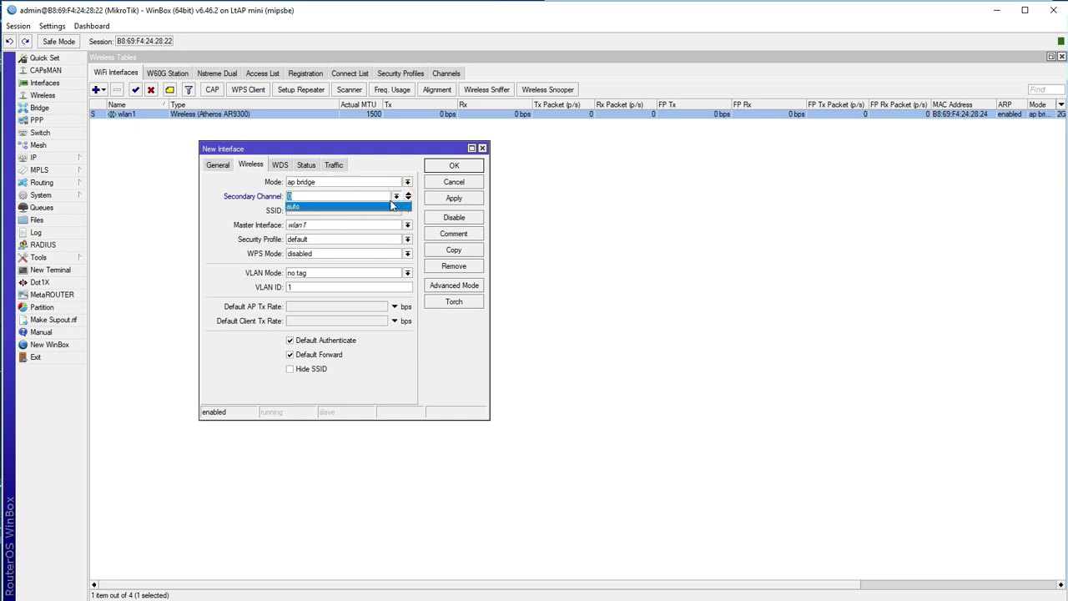
left_click(408, 197)
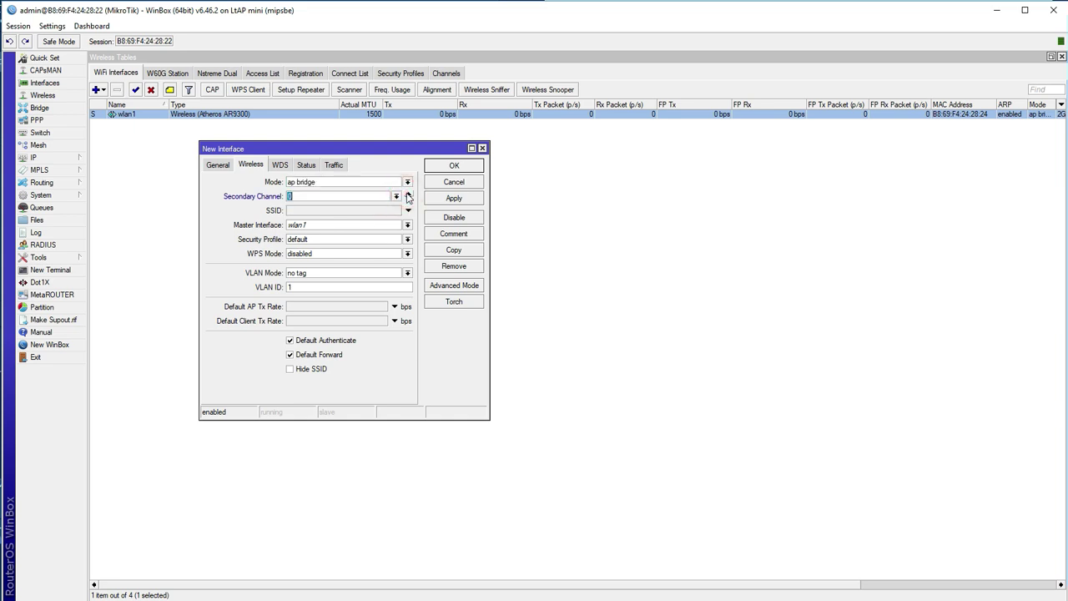
left_click(408, 197)
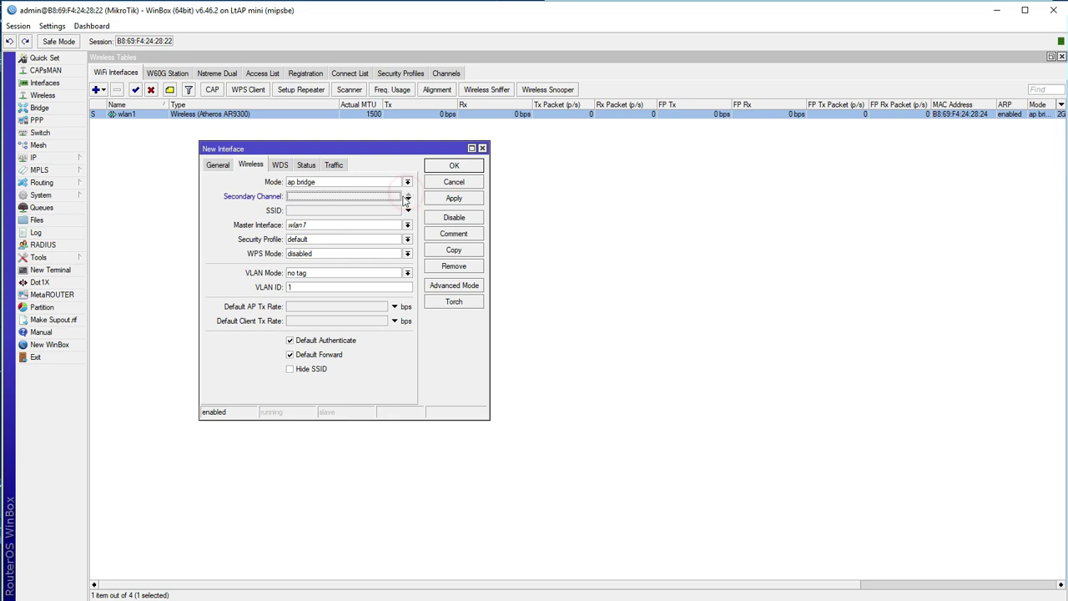
Set SSID to project, master interface to wlan1, and security profile to project
left_click(341, 212)
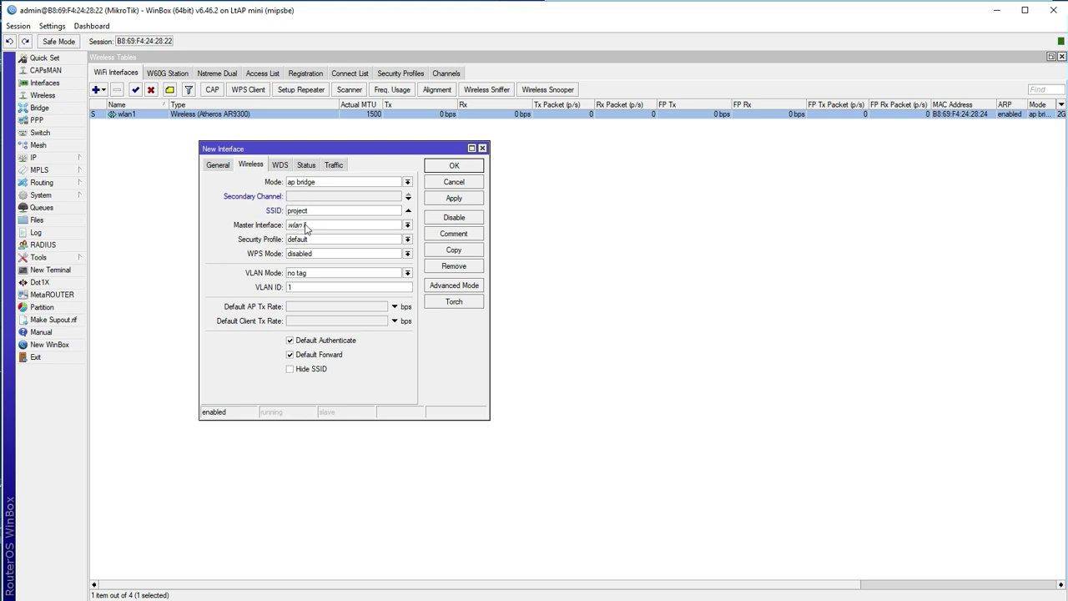
left_click(356, 225)
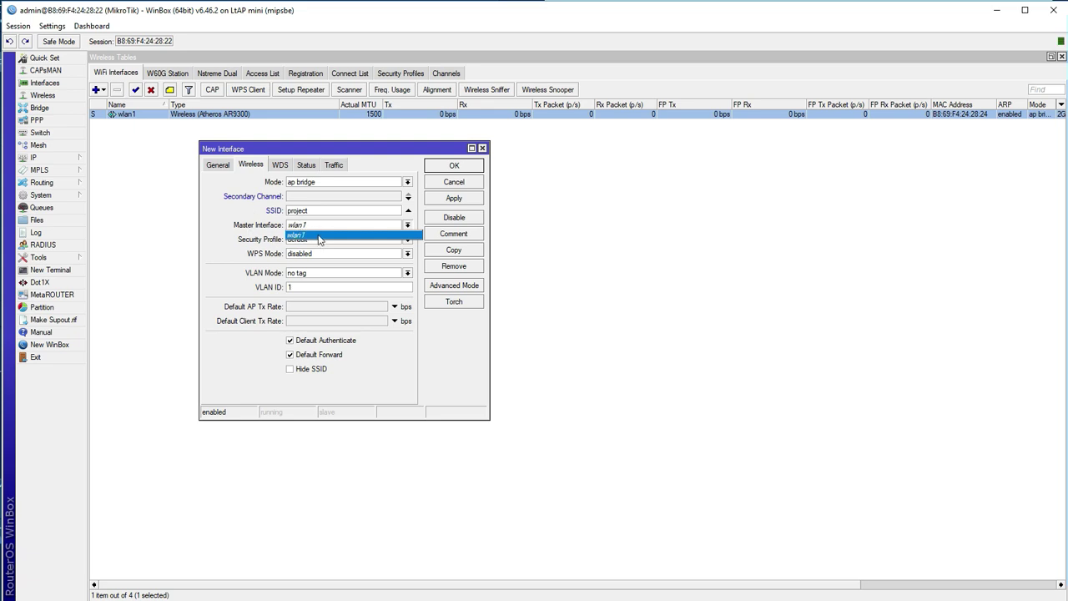
left_click(320, 236)
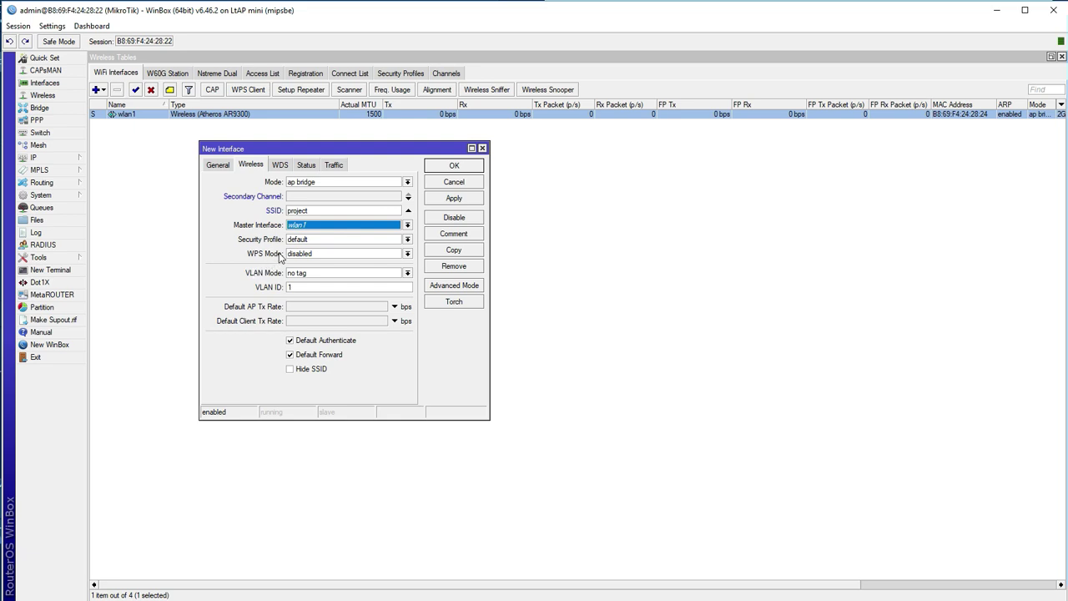
left_click(408, 239)
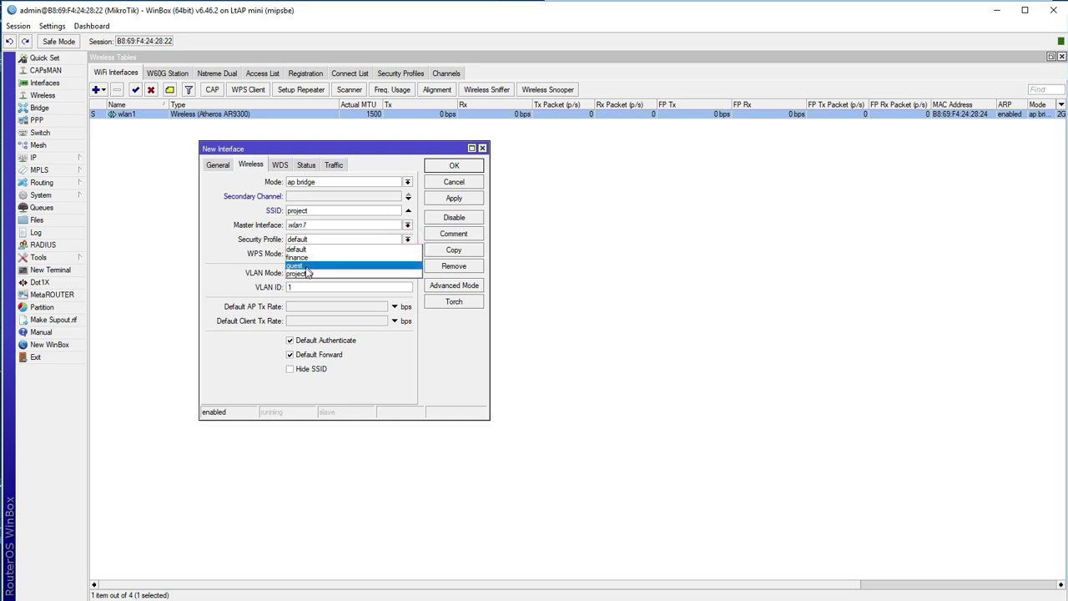